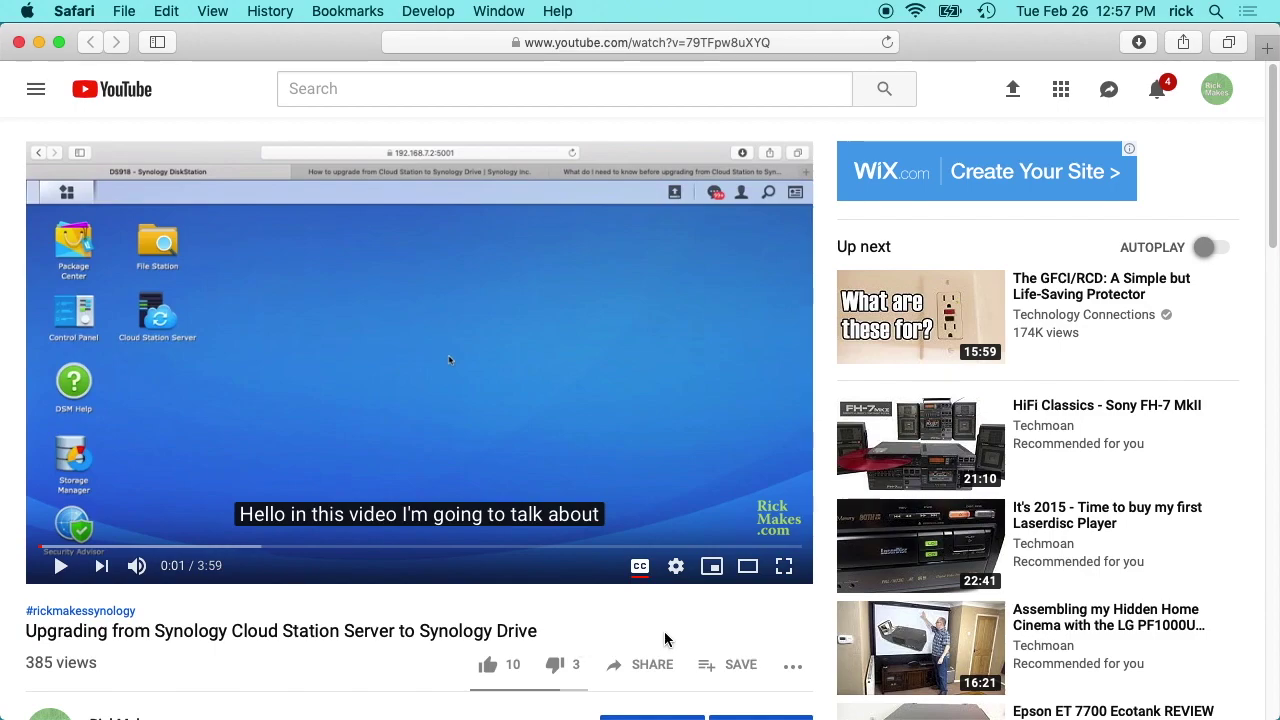
# - Close the Safari window playing the YouTube video
pyautogui.click(18, 43)
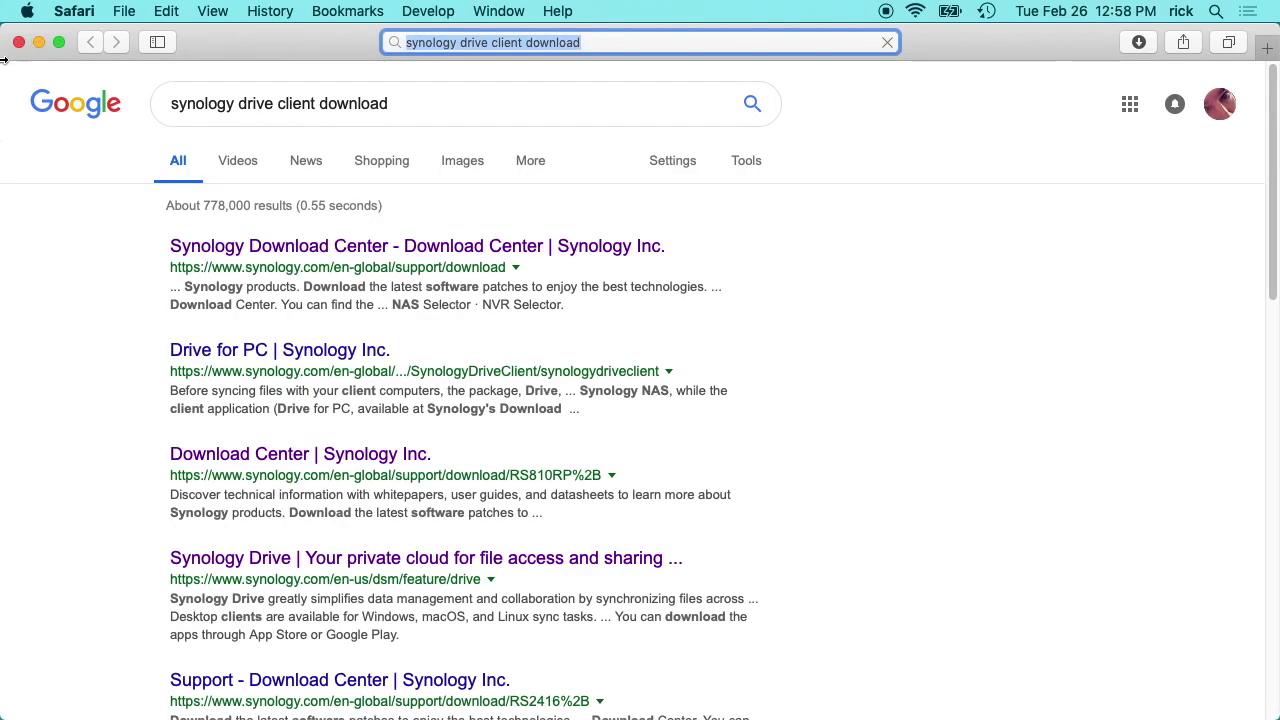
# - Open the Synology Download Center result from the 'synology drive client download' search
pyautogui.click(266, 252)
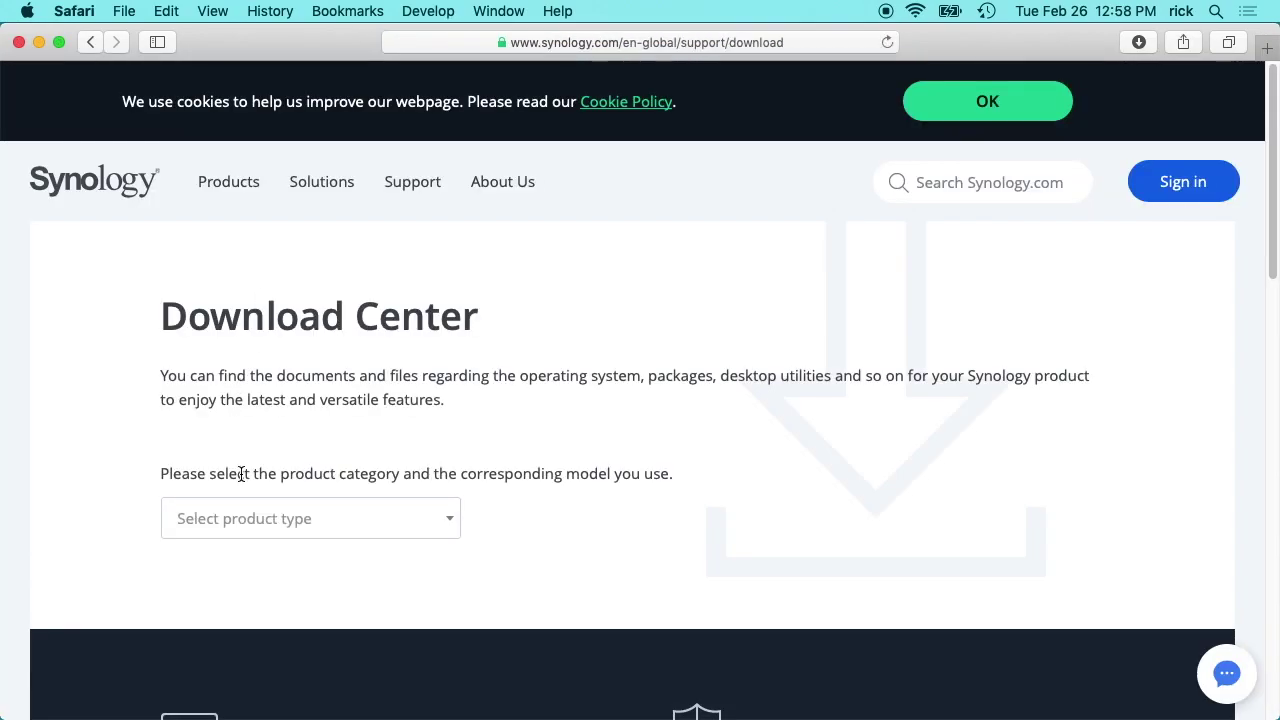
# - Choose NAS as the product type and DS918+ as the model
pyautogui.click(251, 524)
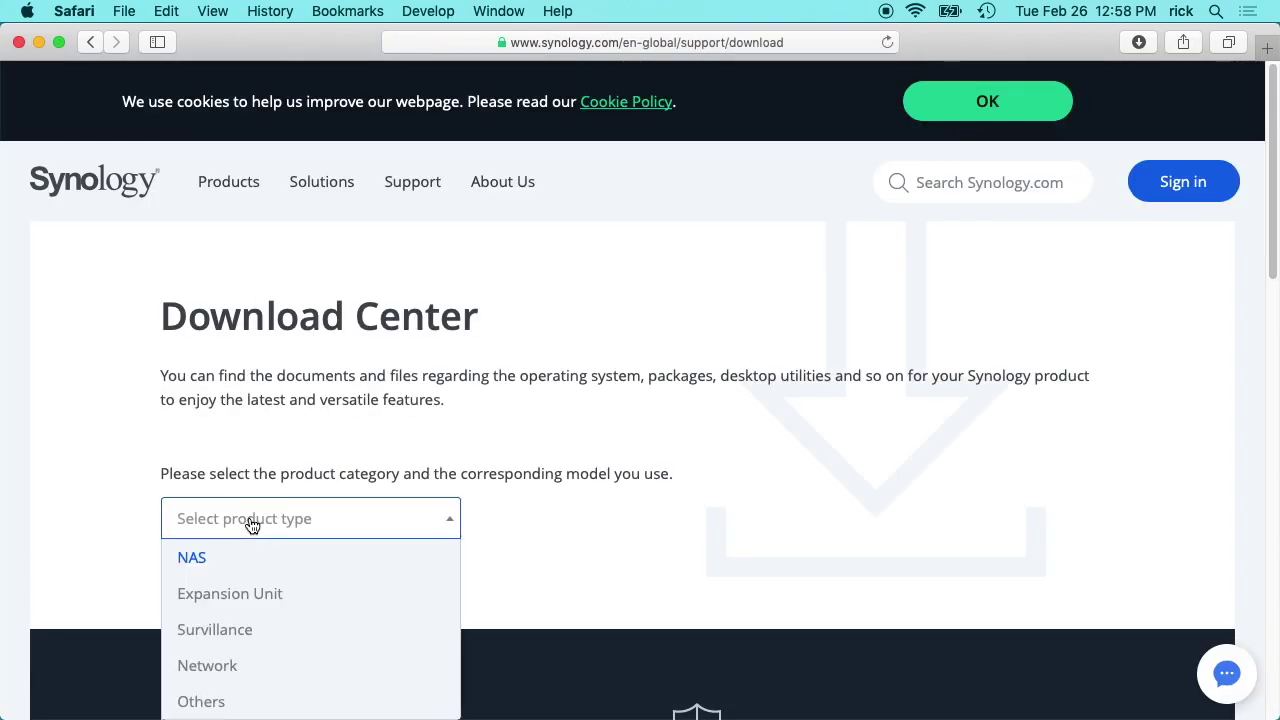
pyautogui.click(185, 562)
pyautogui.click(521, 533)
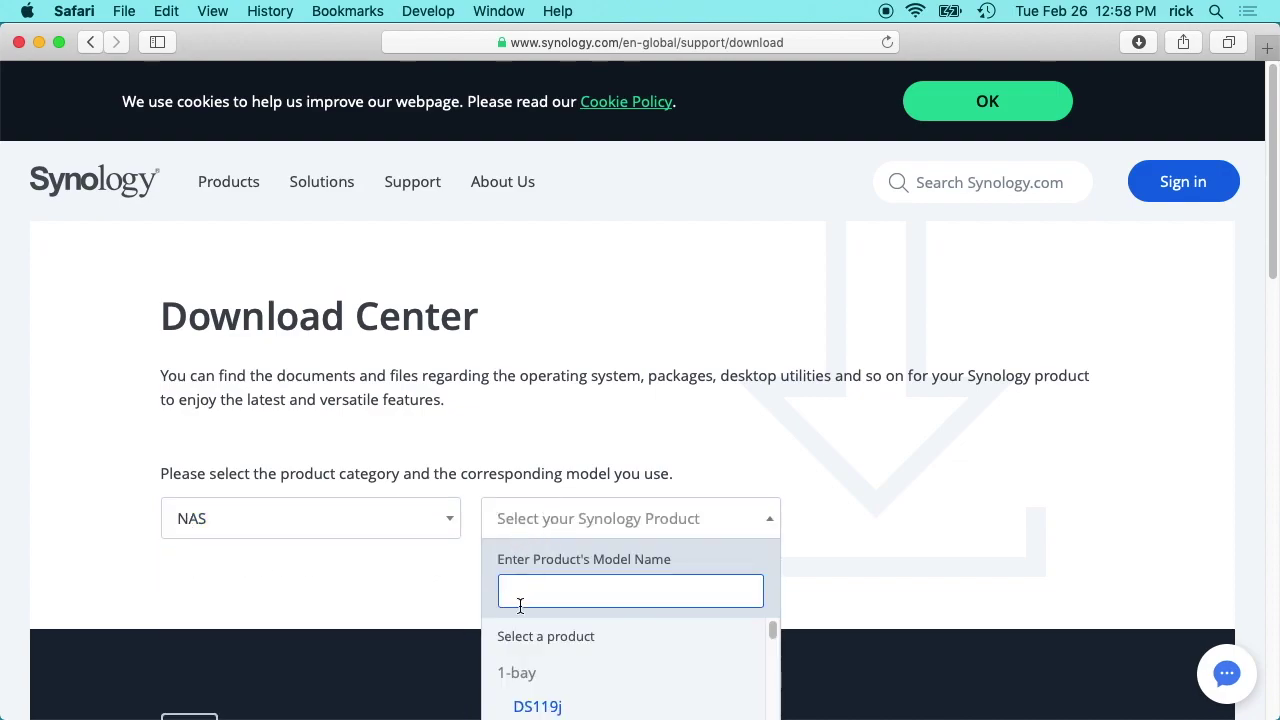
pyautogui.write('918')
pyautogui.click(533, 706)
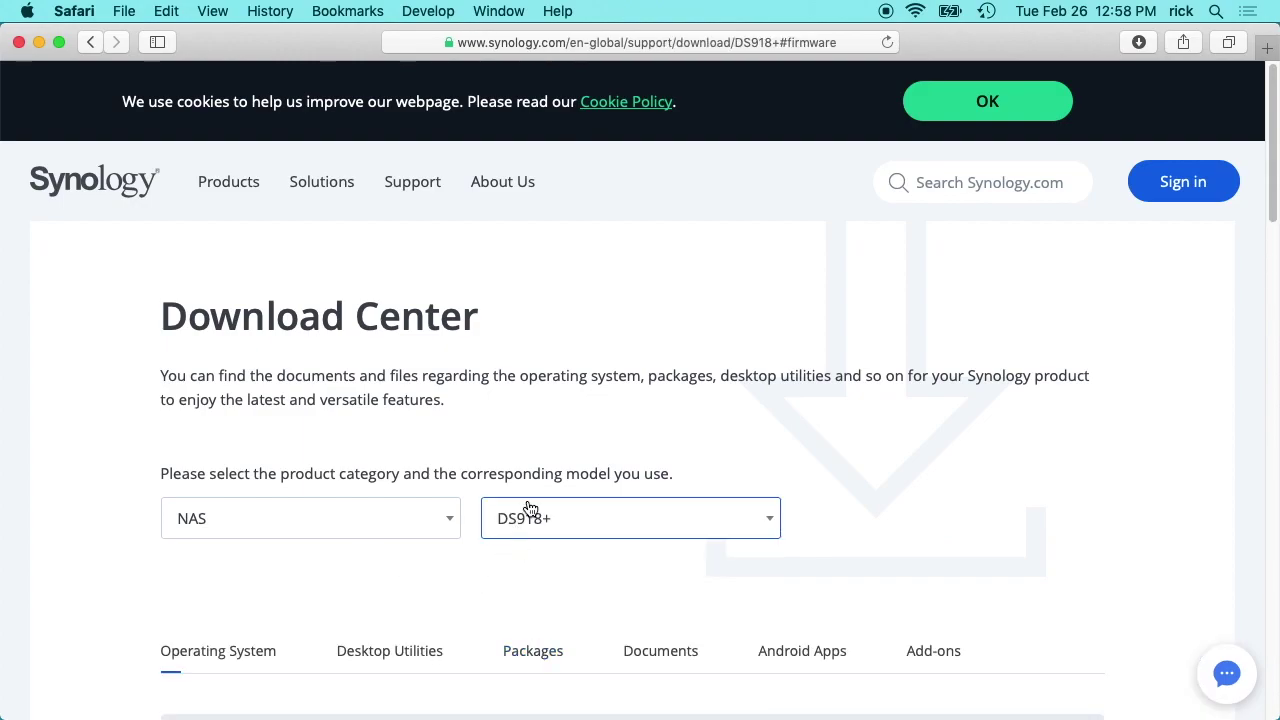
# - Download the Mac version of Drive for PC from Desktop Utilities and open the downloads list
pyautogui.scroll(-3, 391, 543)
pyautogui.scroll(-2, 350, 445)
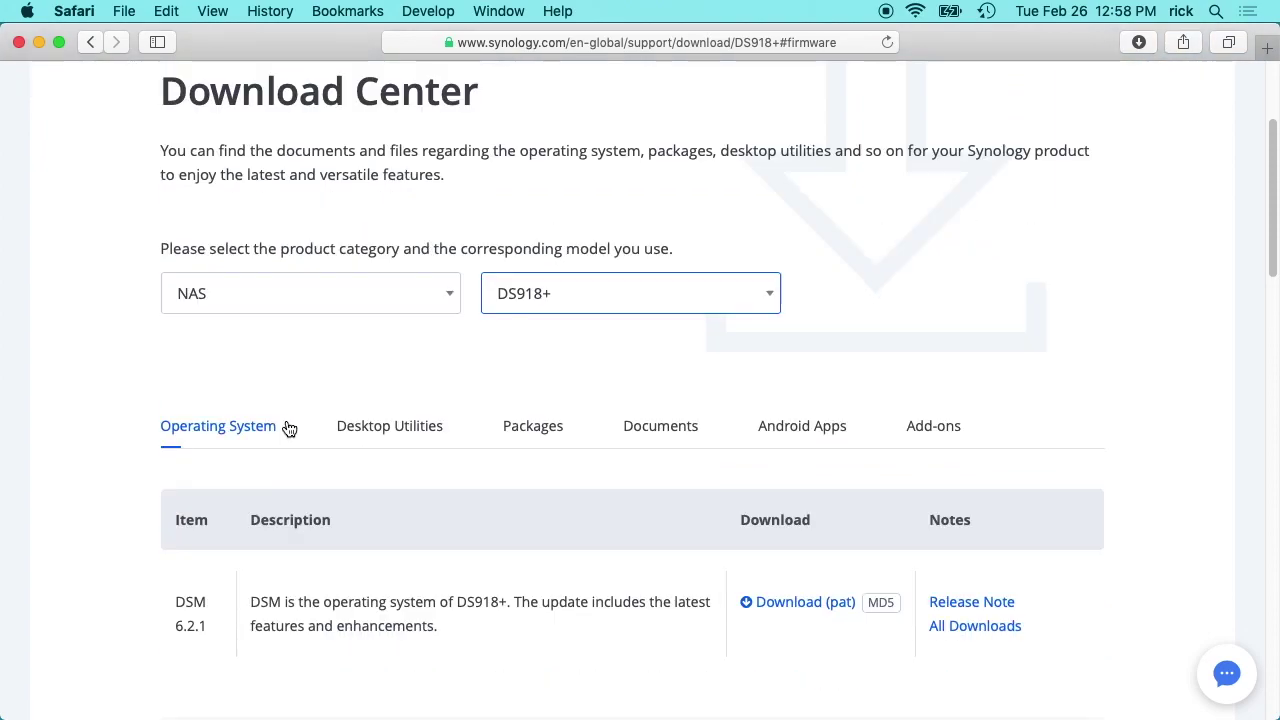
pyautogui.click(408, 434)
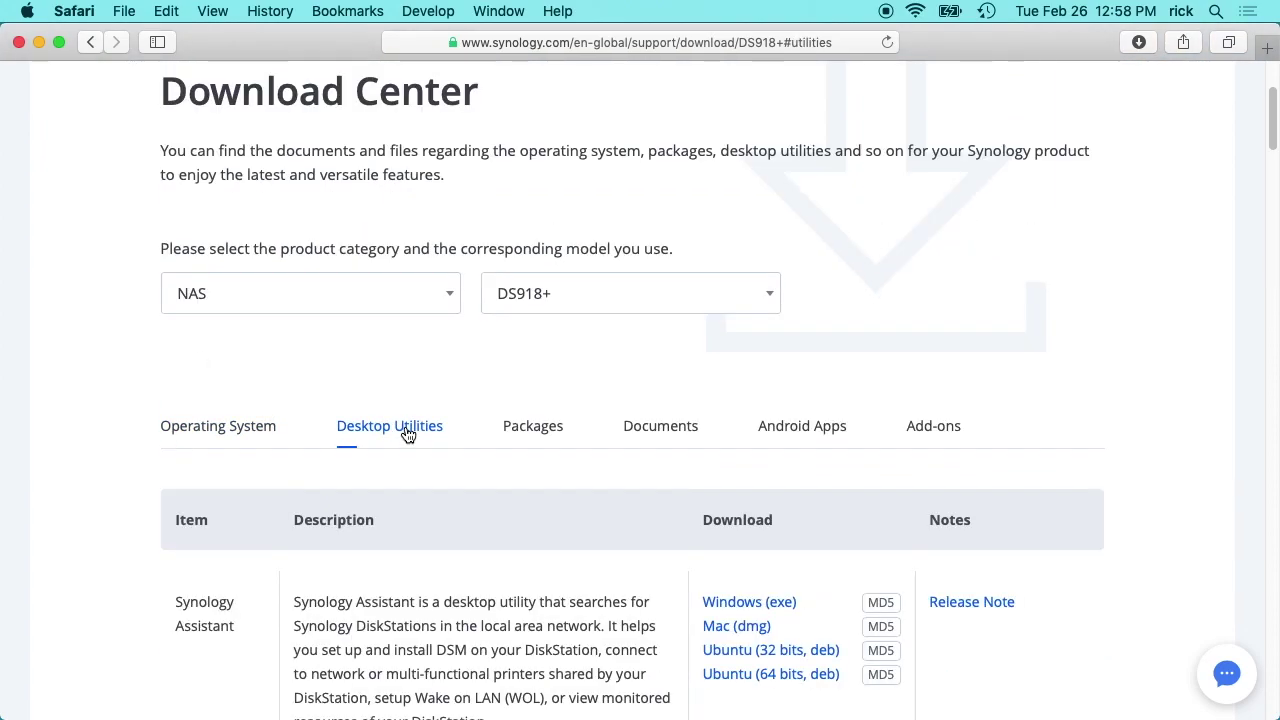
pyautogui.scroll(-10, 403, 465)
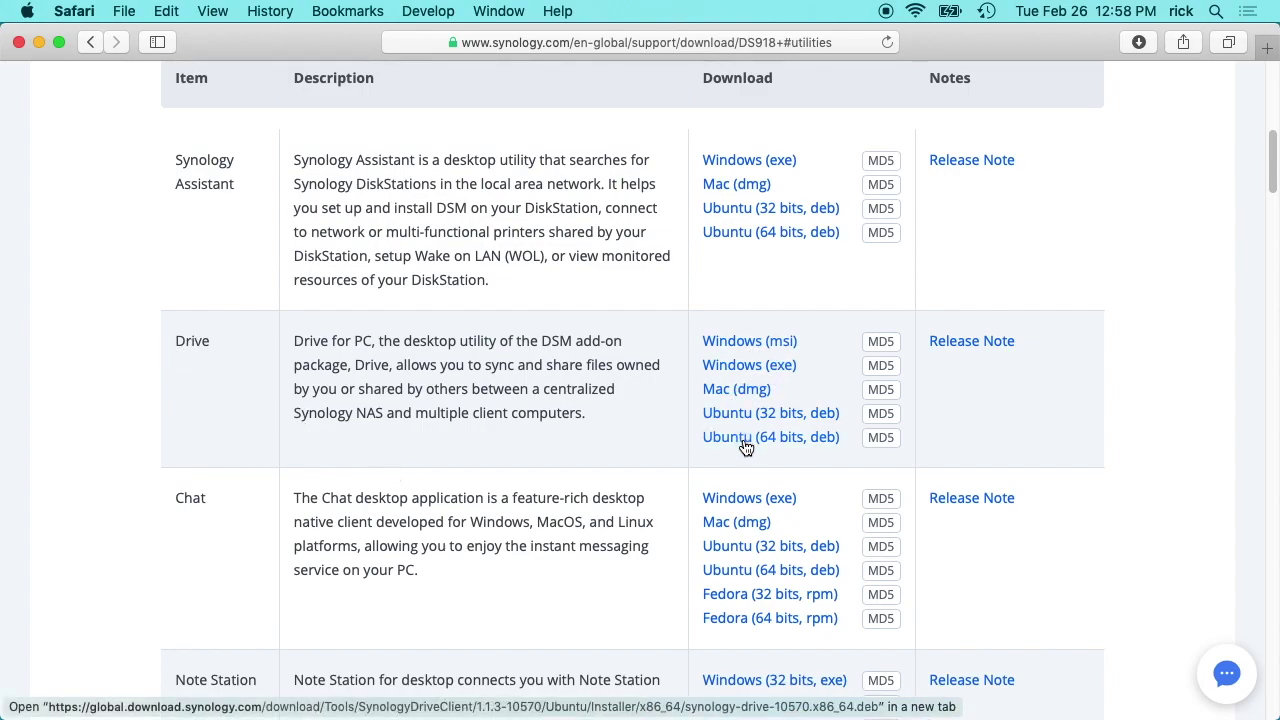
pyautogui.keyDown('super'); pyautogui.click(717, 391); pyautogui.keyUp('super')
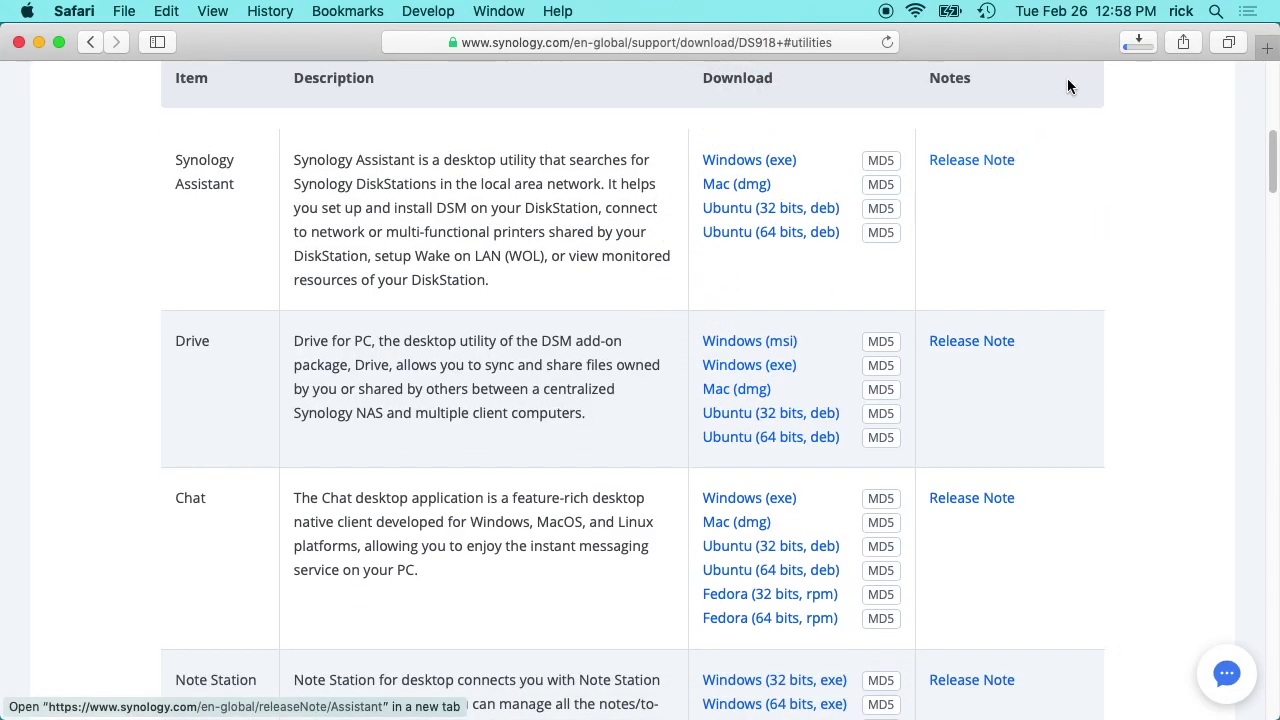
pyautogui.click(1136, 42)
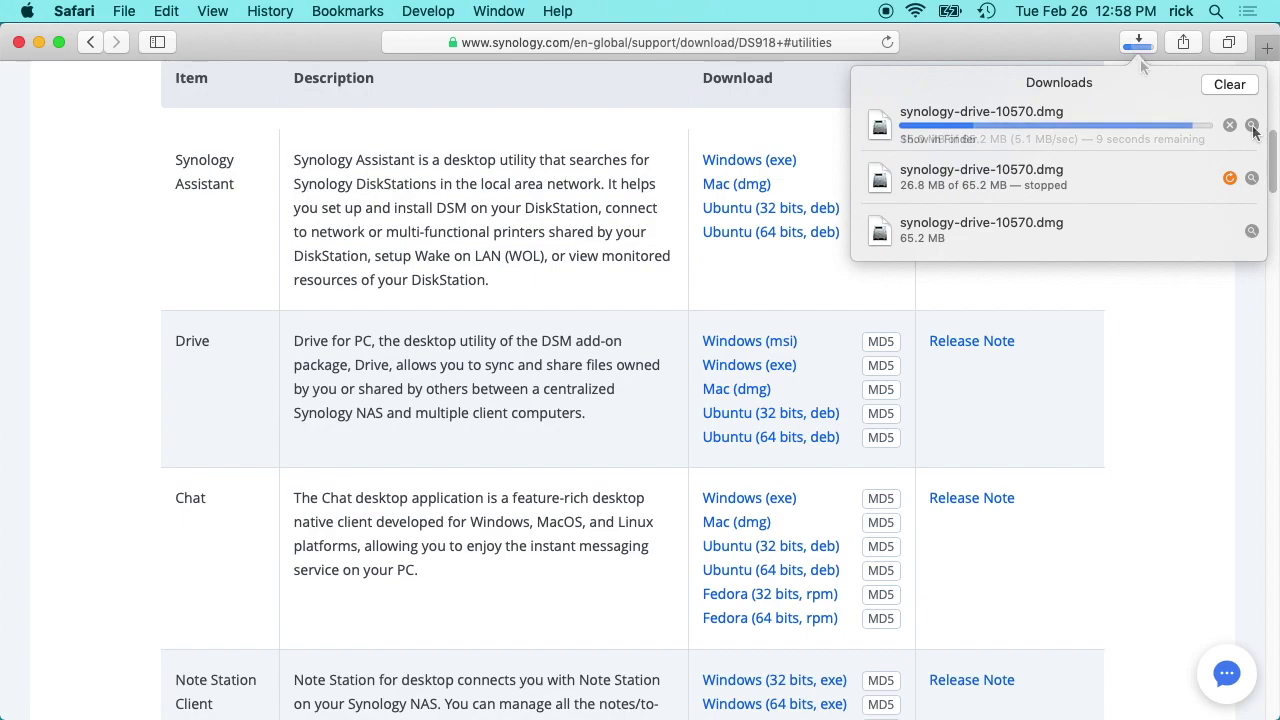
# - Mount synology-drive-10570.dmg from Finder and select Install Synology Drive.pkg
pyautogui.click(1252, 126)
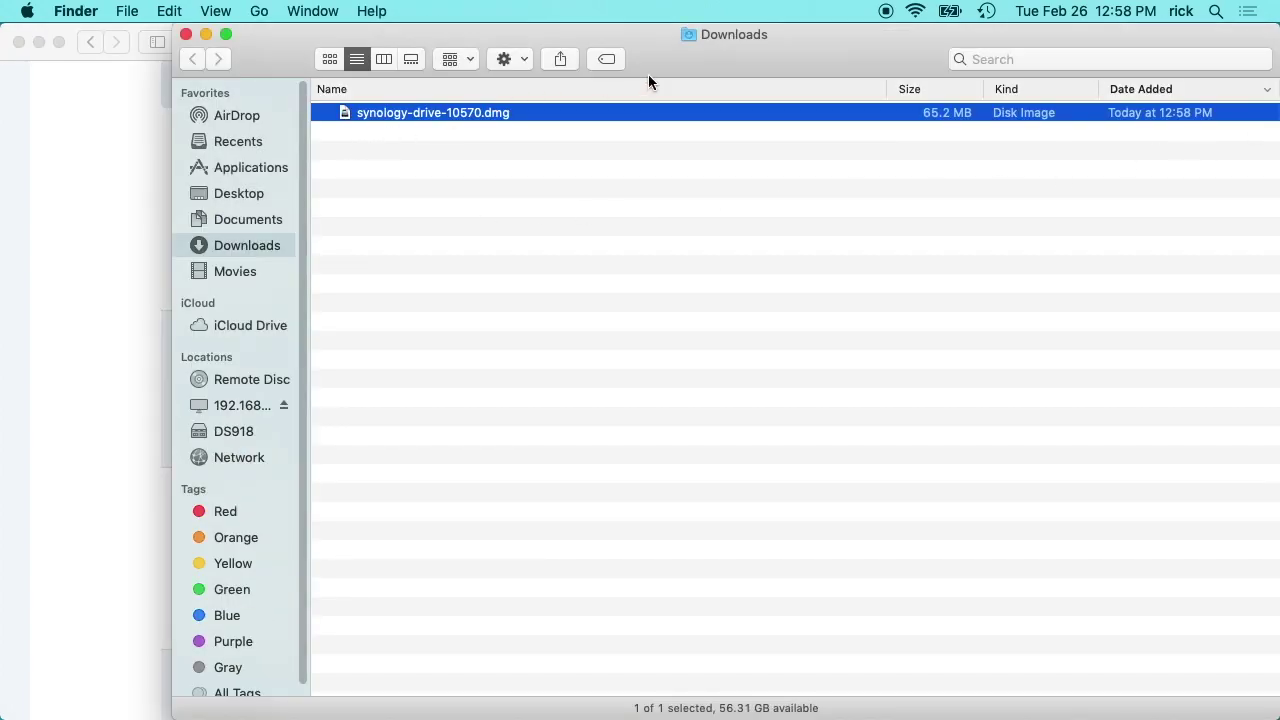
pyautogui.doubleClick(378, 112)
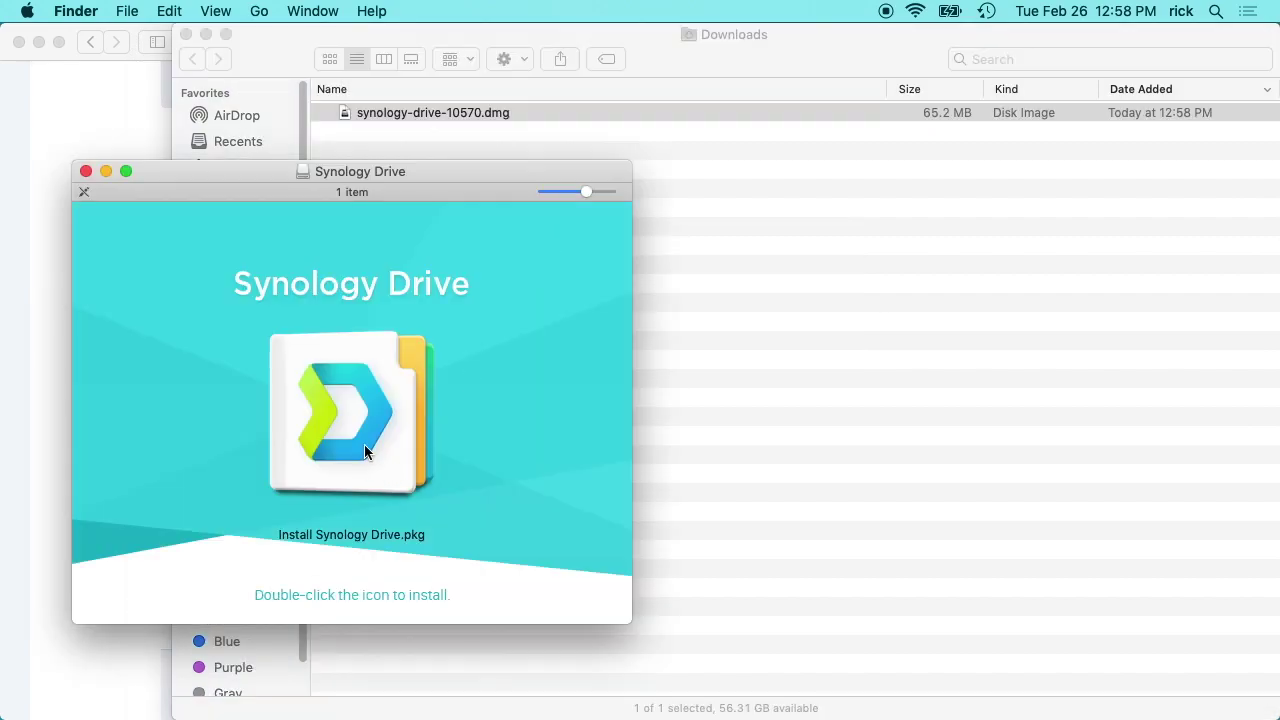
pyautogui.click(373, 445)
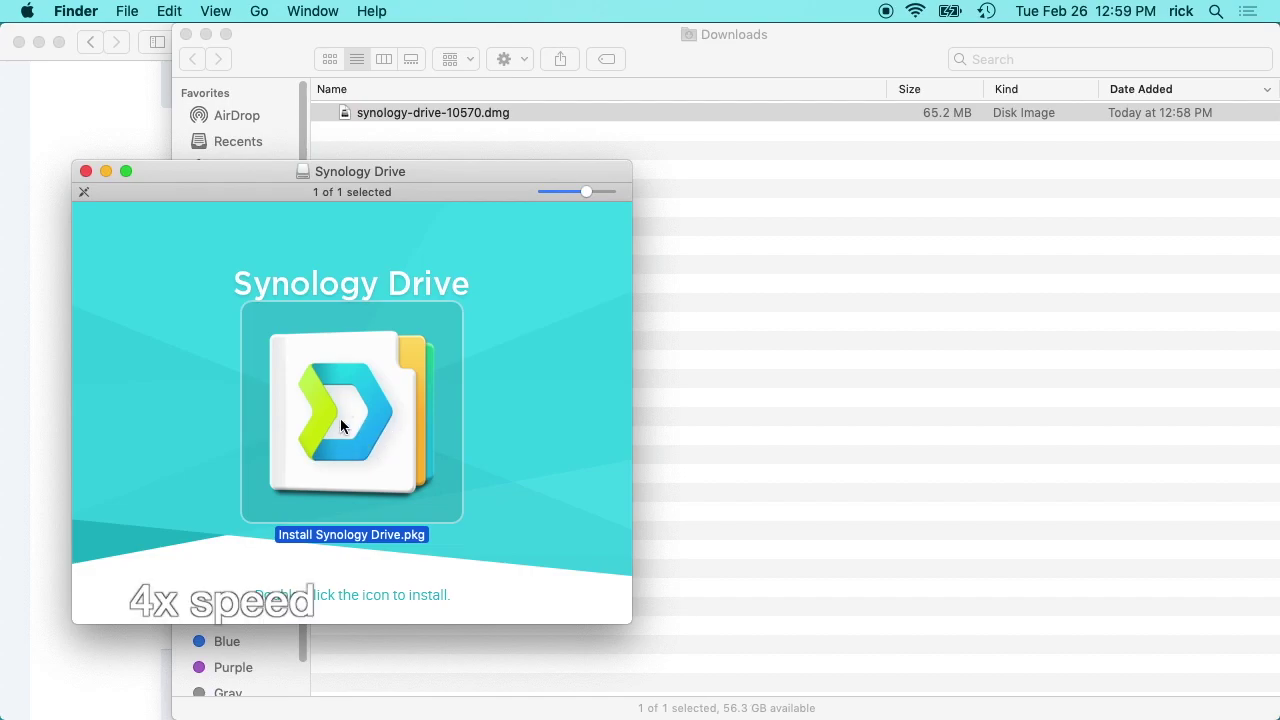
# - Launch the Synology Drive installer and continue past the introduction and license pages
pyautogui.doubleClick(340, 417)
pyautogui.click(772, 283)
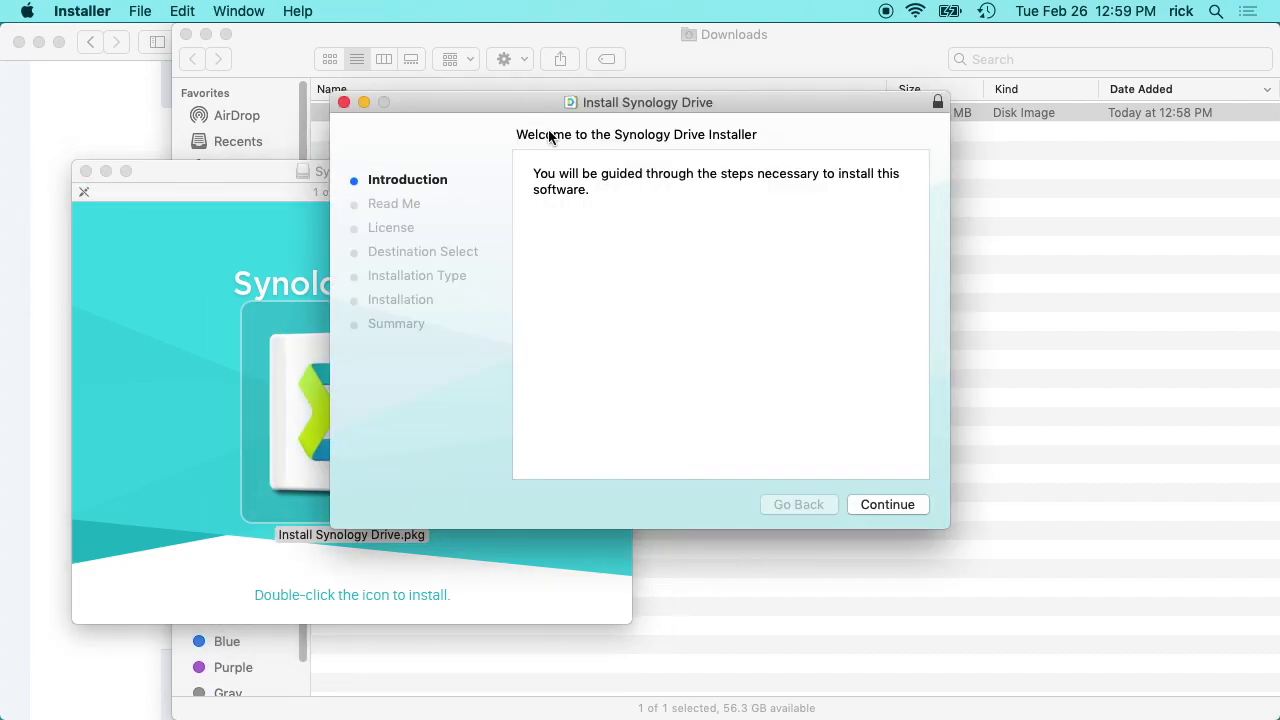
pyautogui.click(886, 505)
pyautogui.click(886, 505)
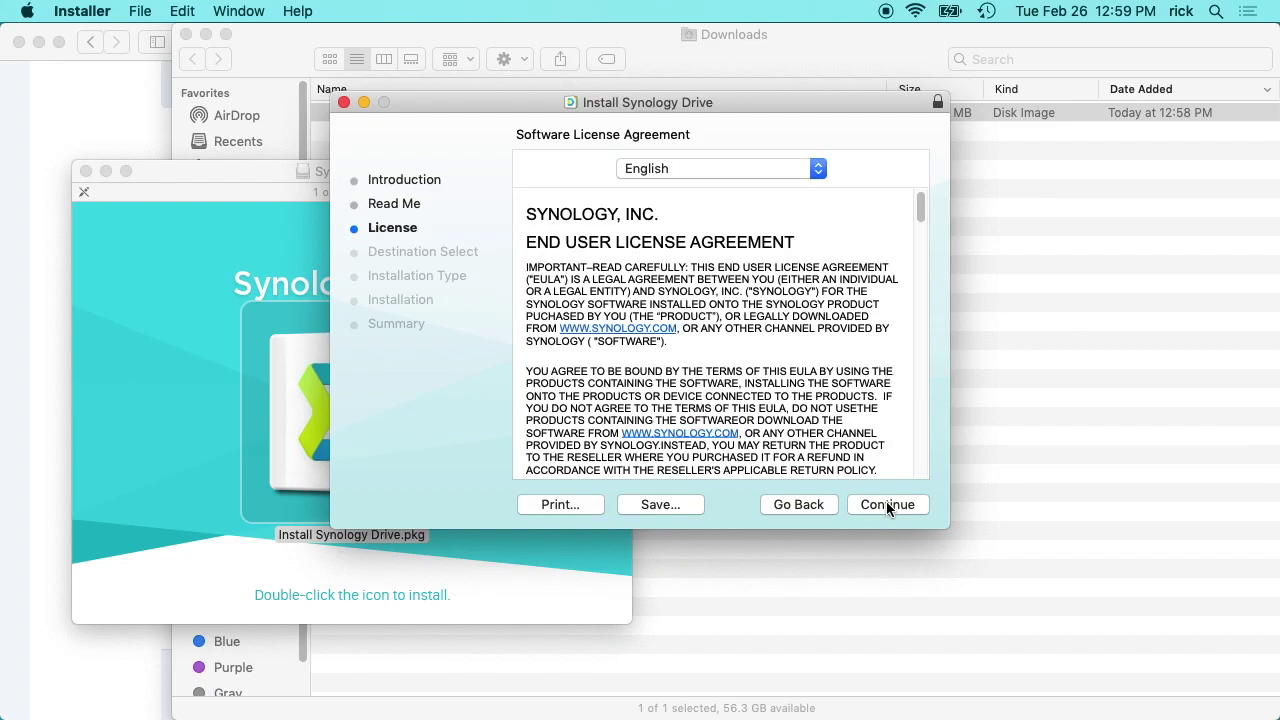
pyautogui.scroll(-10, 720, 400)
pyautogui.scroll(-20, 800, 410)
pyautogui.scroll(-8, 716, 395)
pyautogui.click(879, 506)
# - Agree to the license, authorize with the account password, and close the finished installer
pyautogui.click(826, 259)
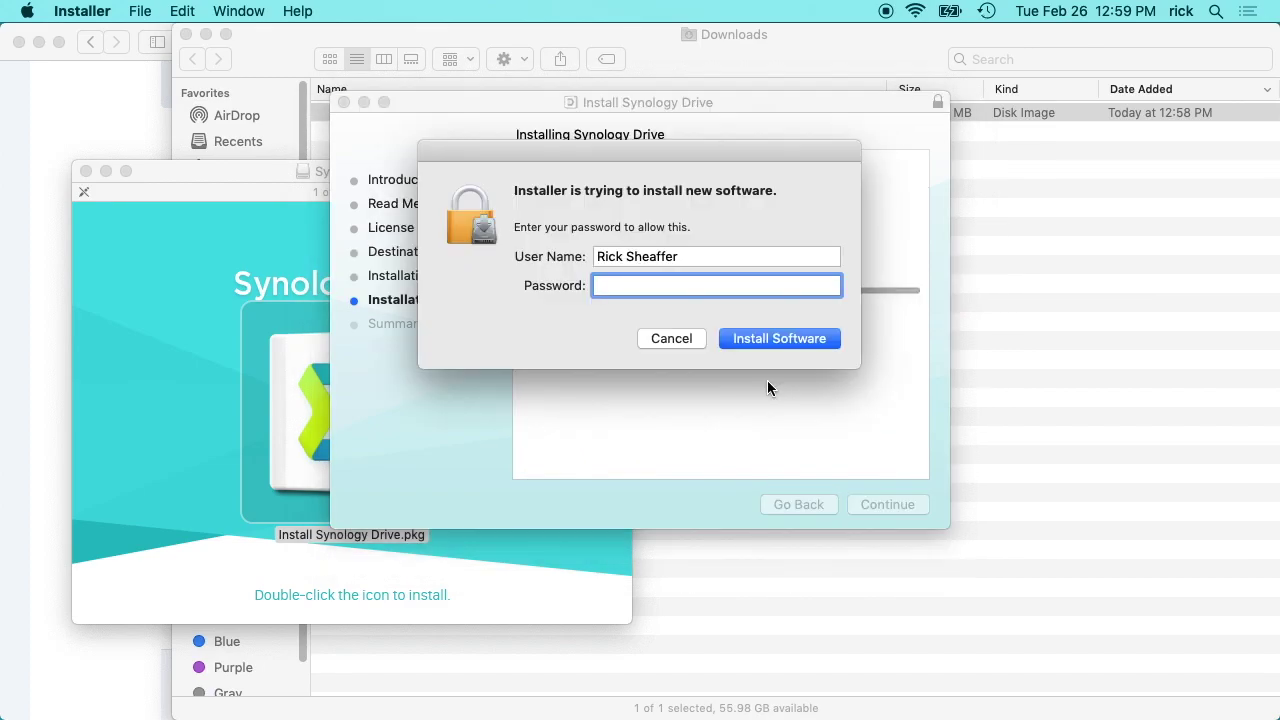
pyautogui.write('••••')
pyautogui.press('Return')
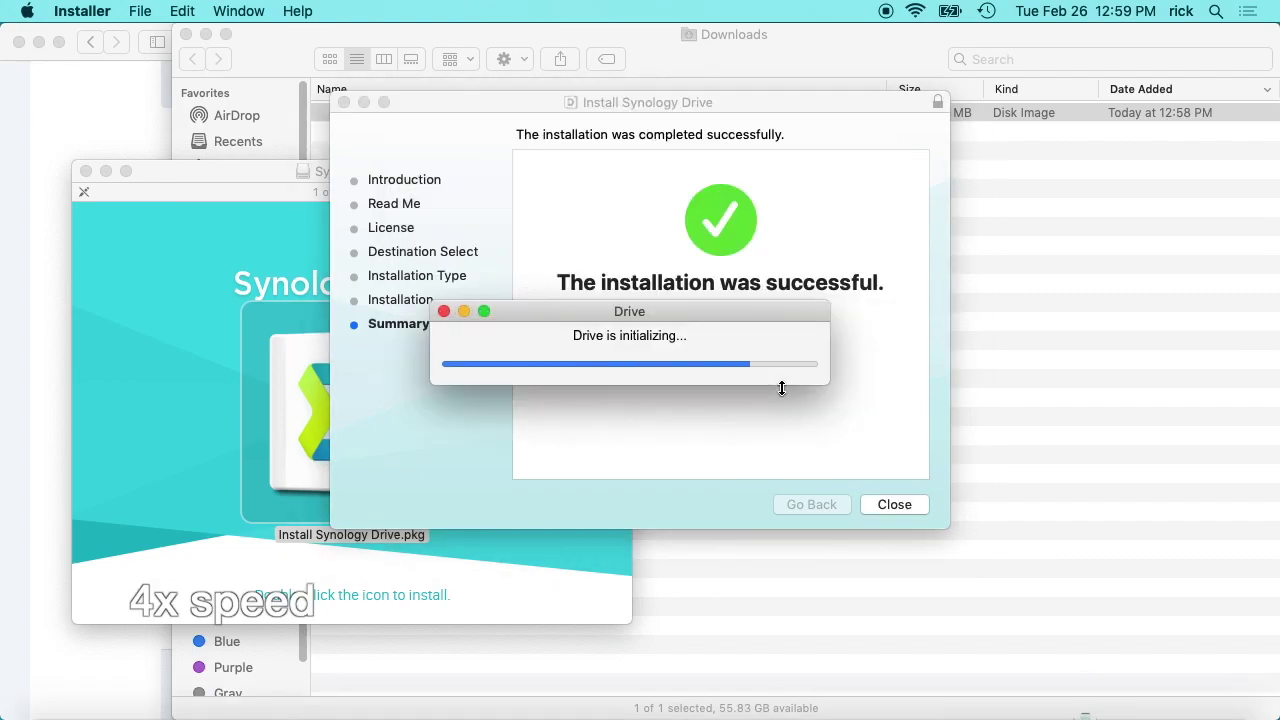
pyautogui.click(885, 505)
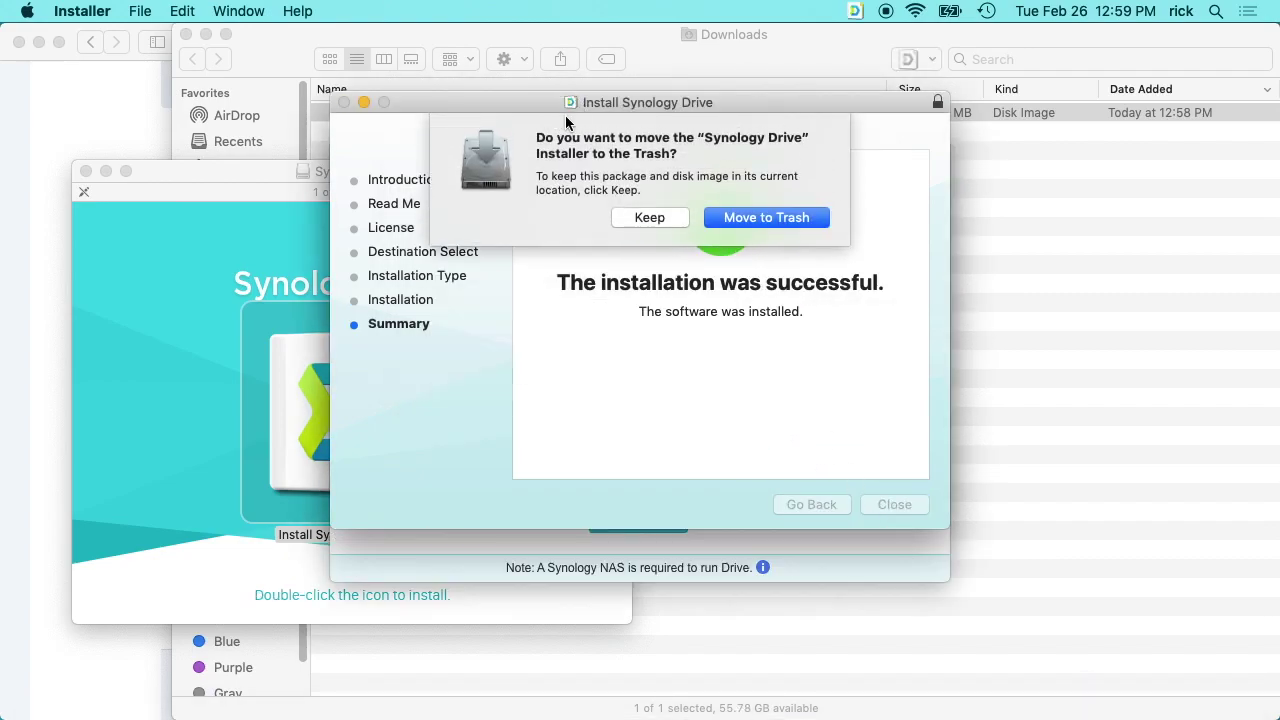
# - Move the installer to the Trash and close the Downloads and Safari windows
pyautogui.click(783, 218)
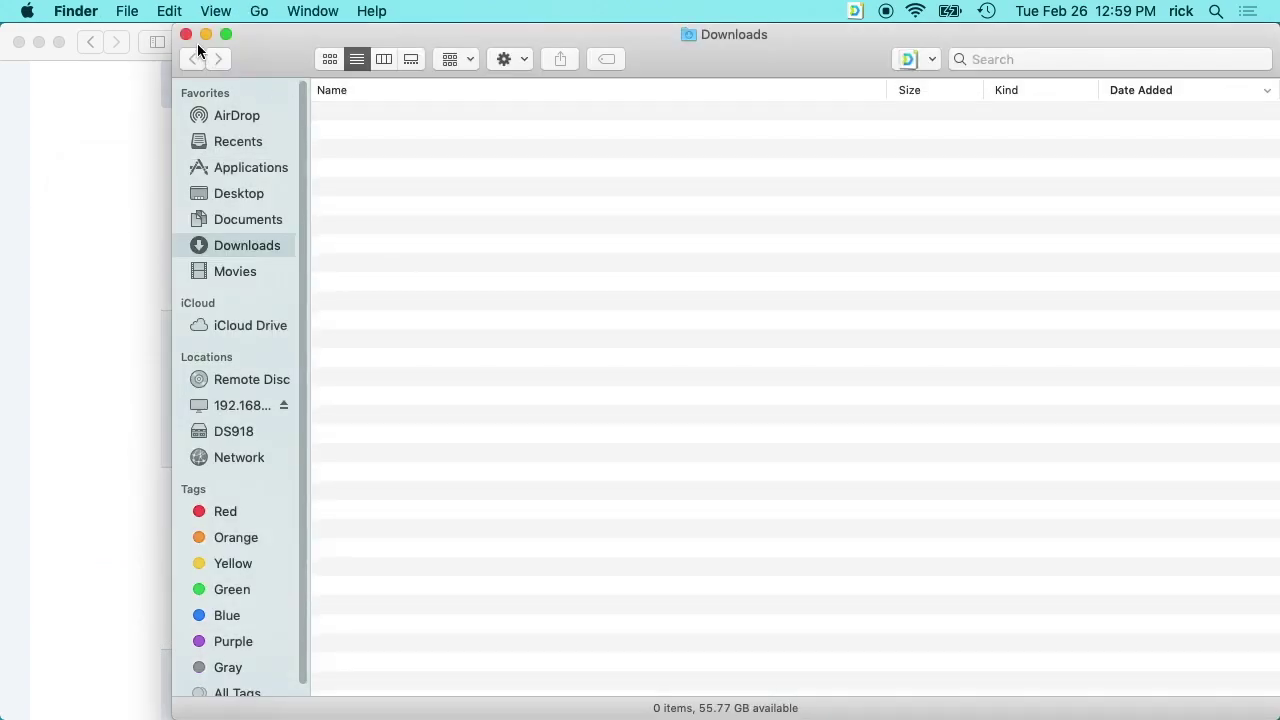
pyautogui.click(186, 35)
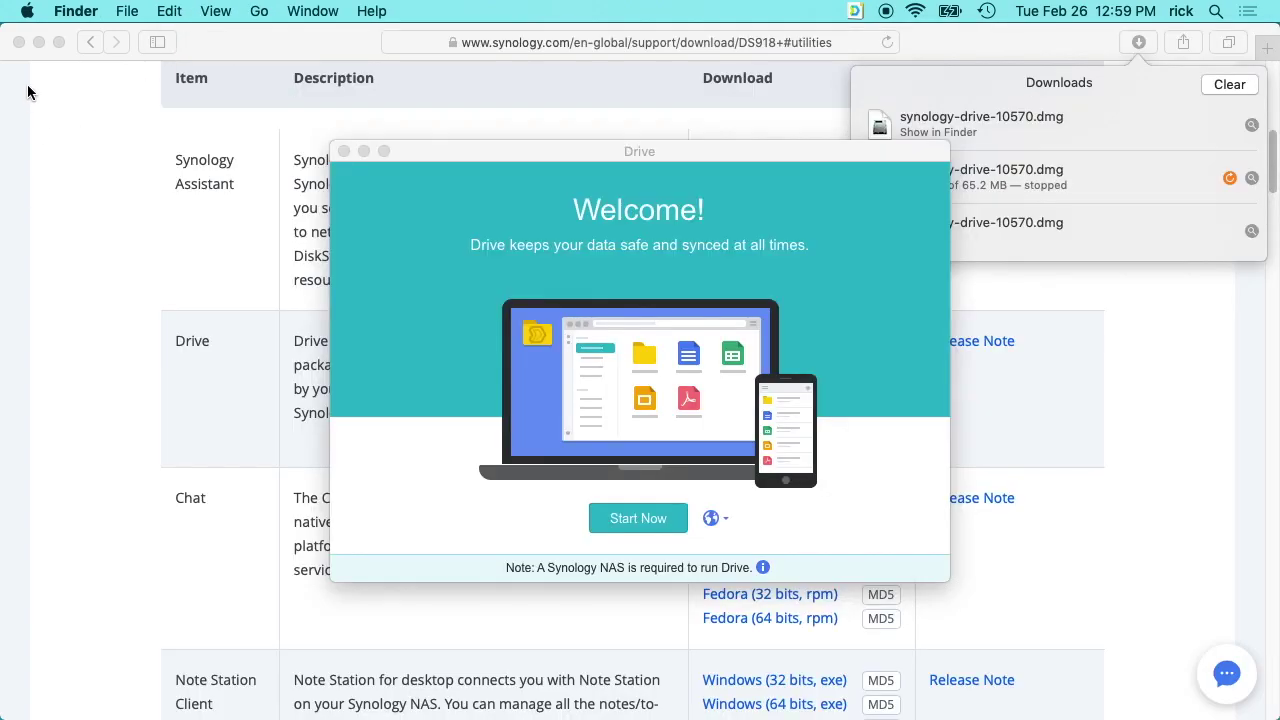
pyautogui.click(17, 43)
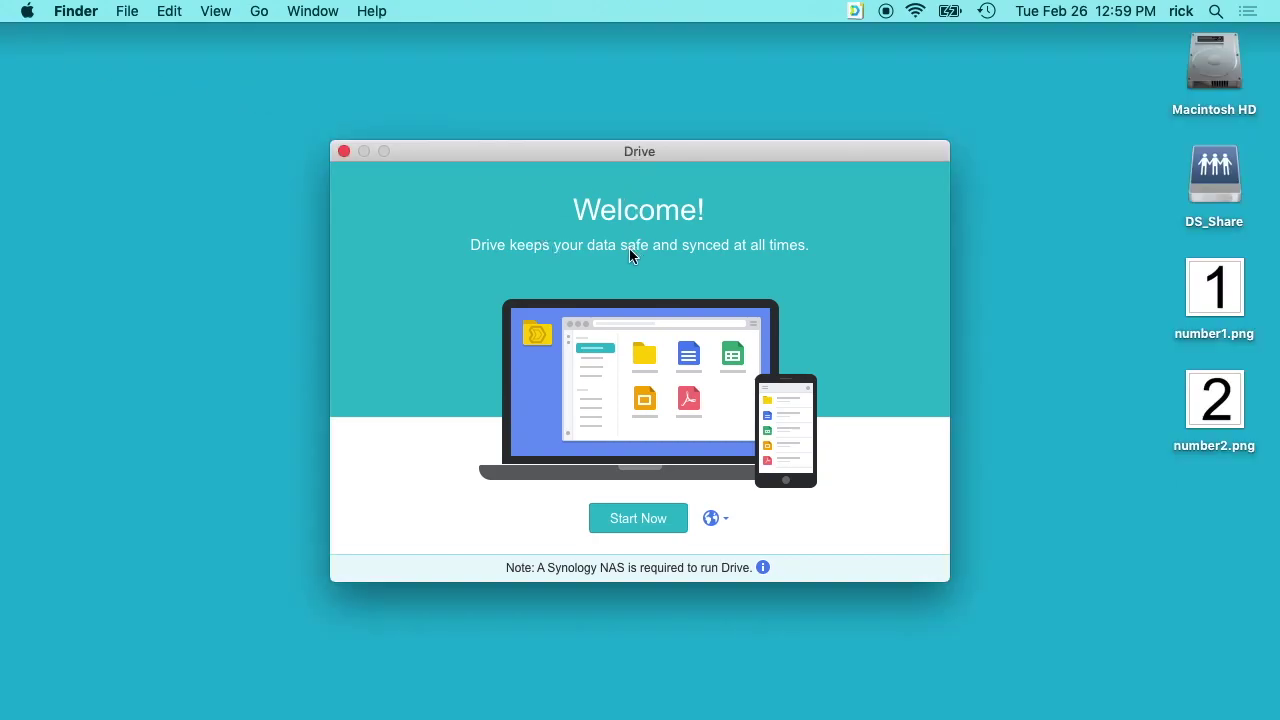
# - Connect to NAS 192.168.7.2 with the account credentials, skipping QuickConnect and accepting the certificate
pyautogui.click(644, 519)
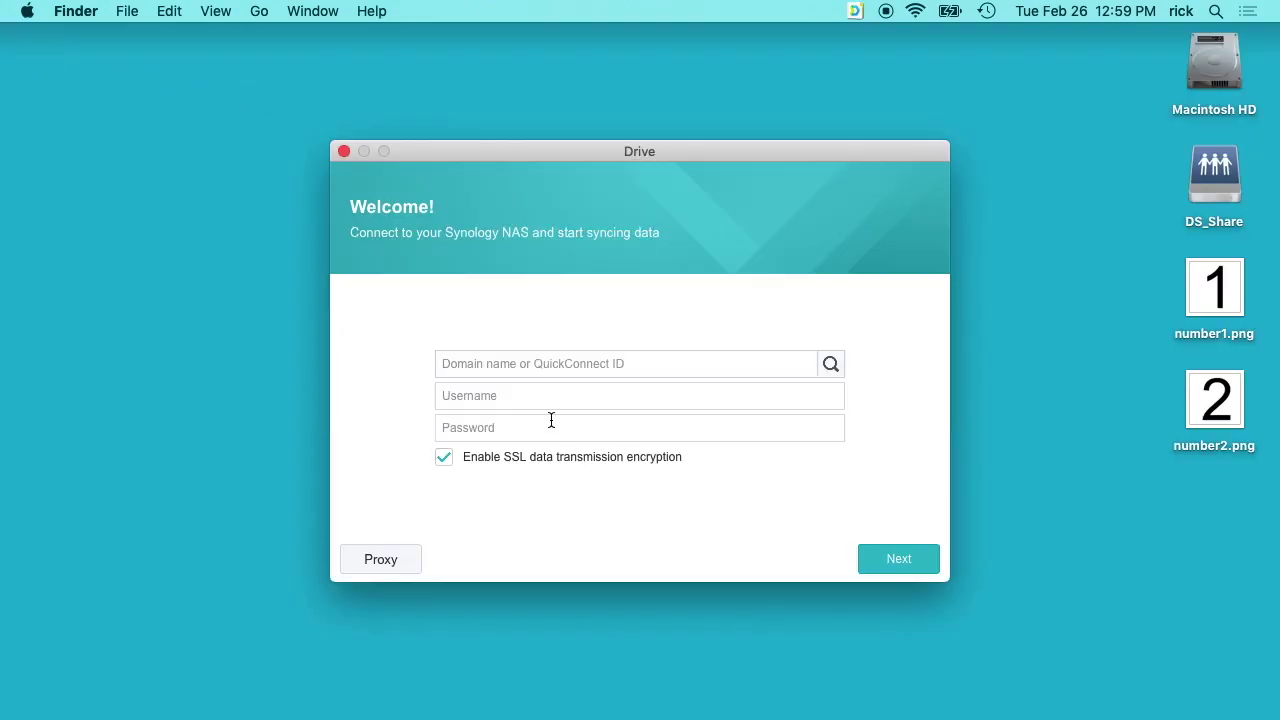
pyautogui.click(446, 363)
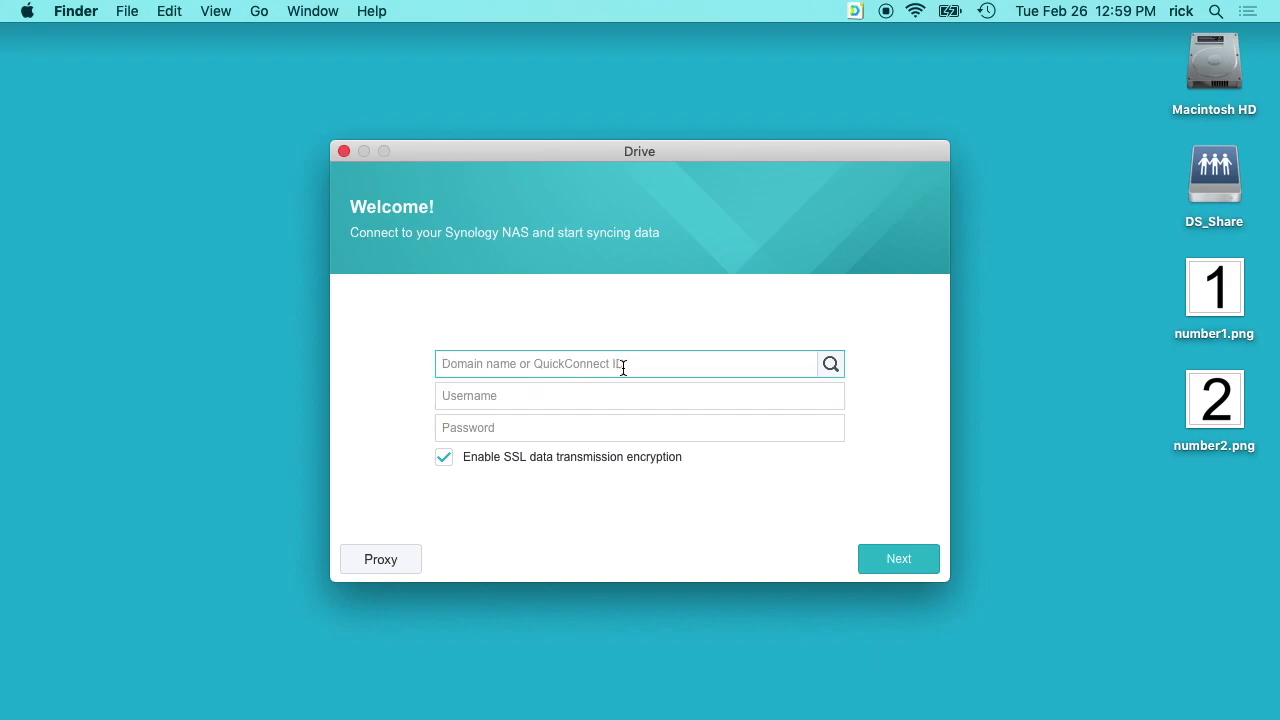
pyautogui.write('192.168.7.2')
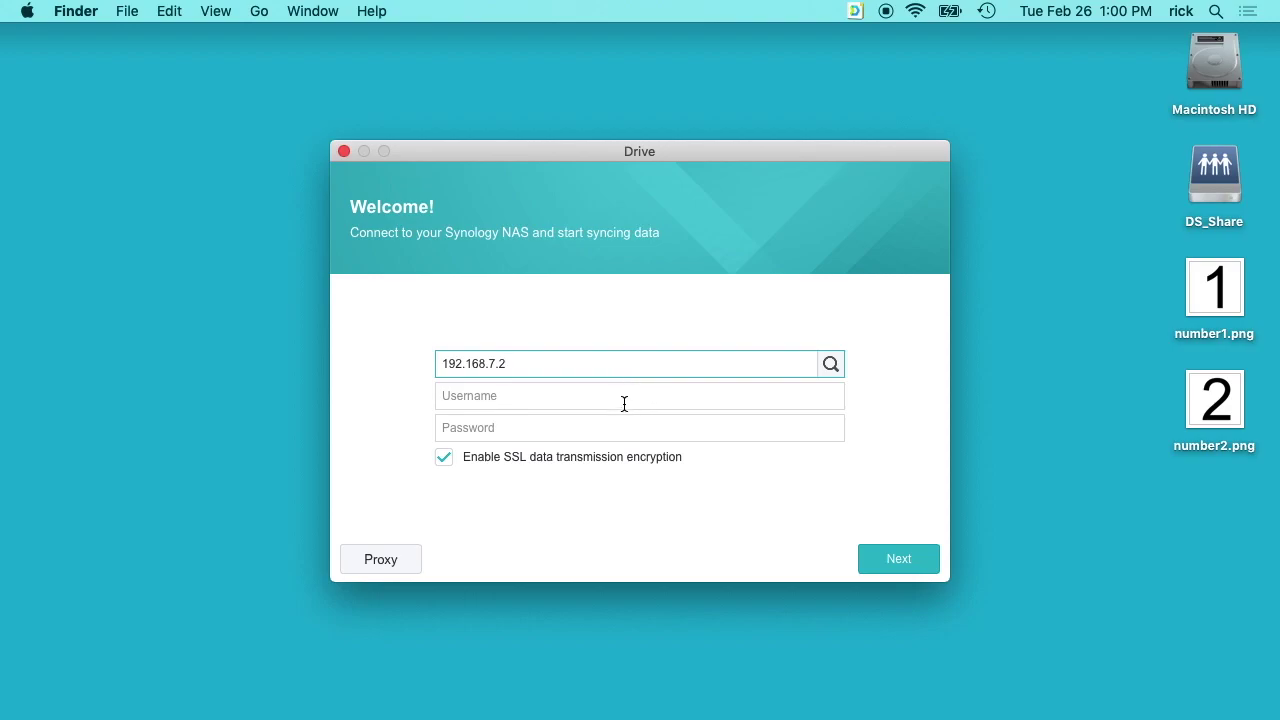
pyautogui.click(622, 401)
pyautogui.write('rick')
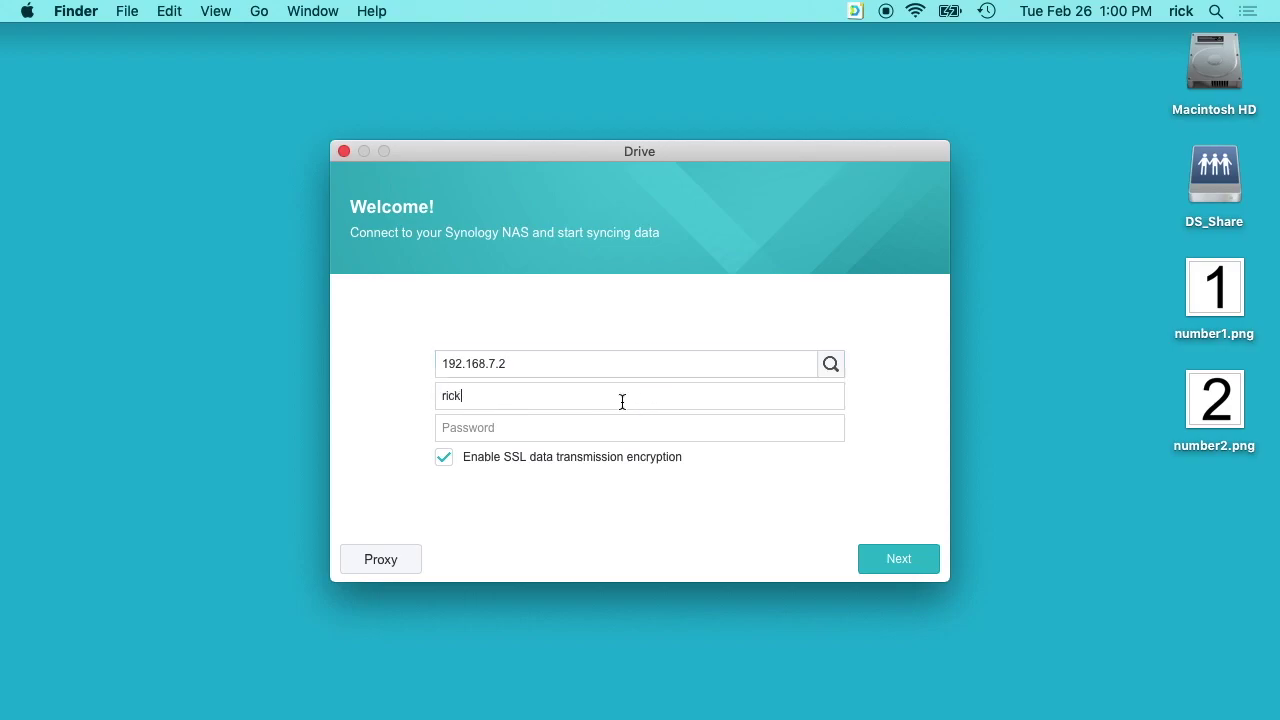
pyautogui.press('Tab')
pyautogui.write('***')
pyautogui.click(868, 558)
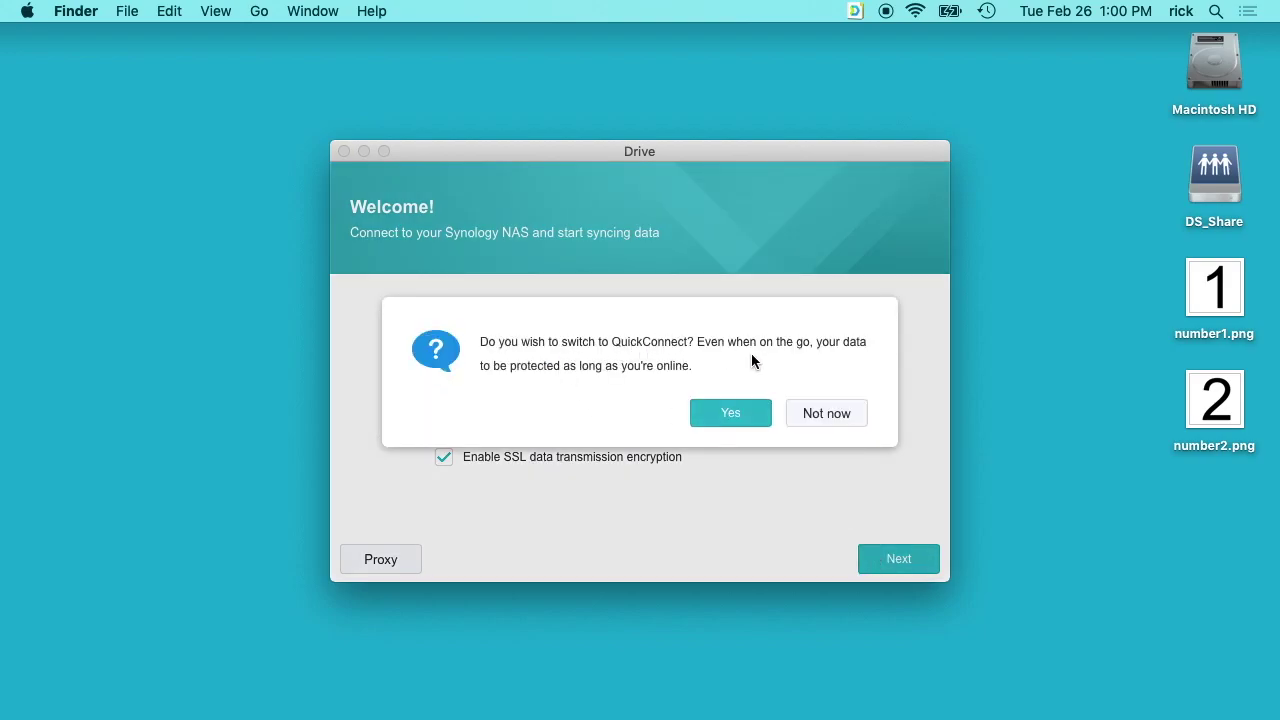
pyautogui.click(831, 416)
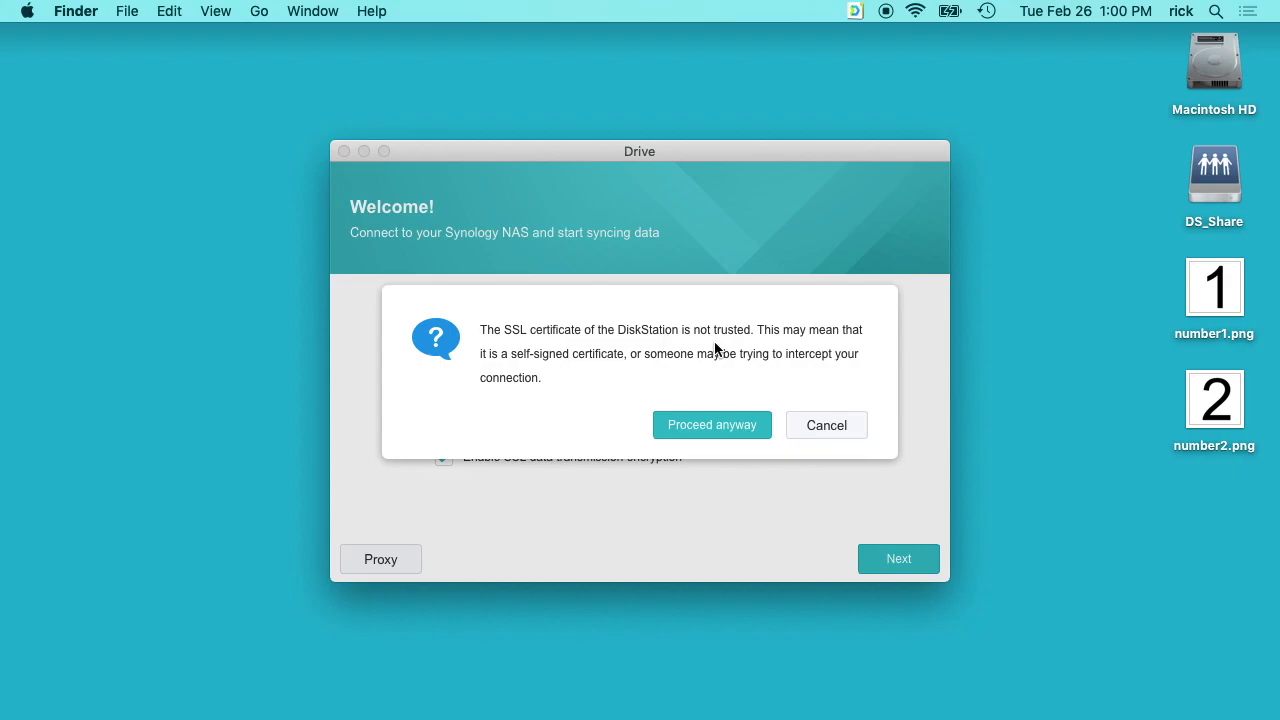
pyautogui.click(708, 428)
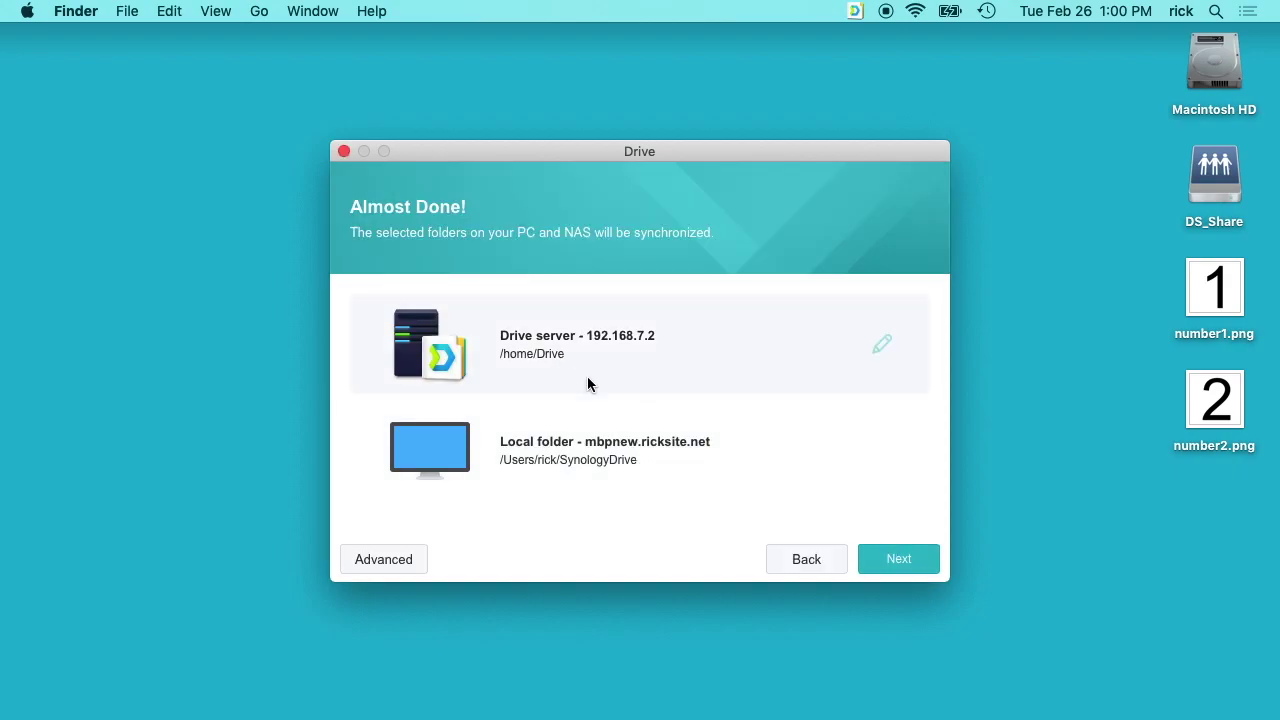
# - Accept the /home/Drive to local SynologyDrive folder pair, defer Shared with me, and finish
pyautogui.click(877, 549)
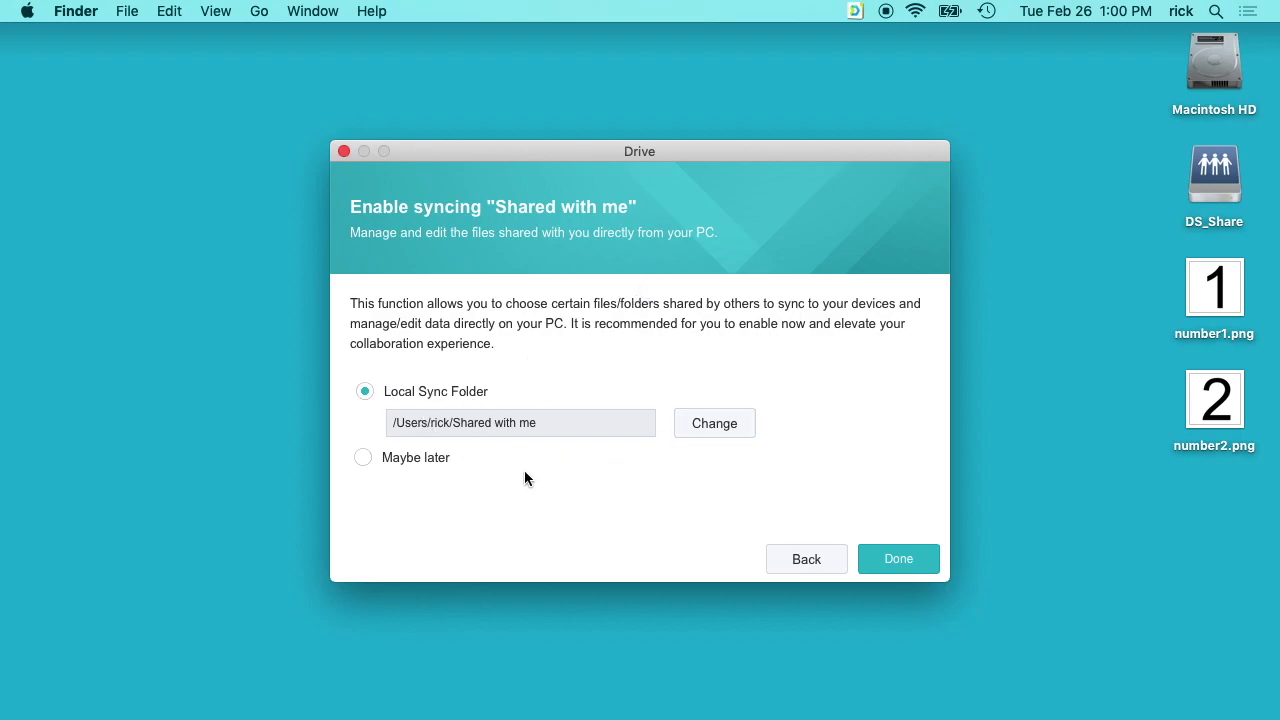
pyautogui.click(363, 458)
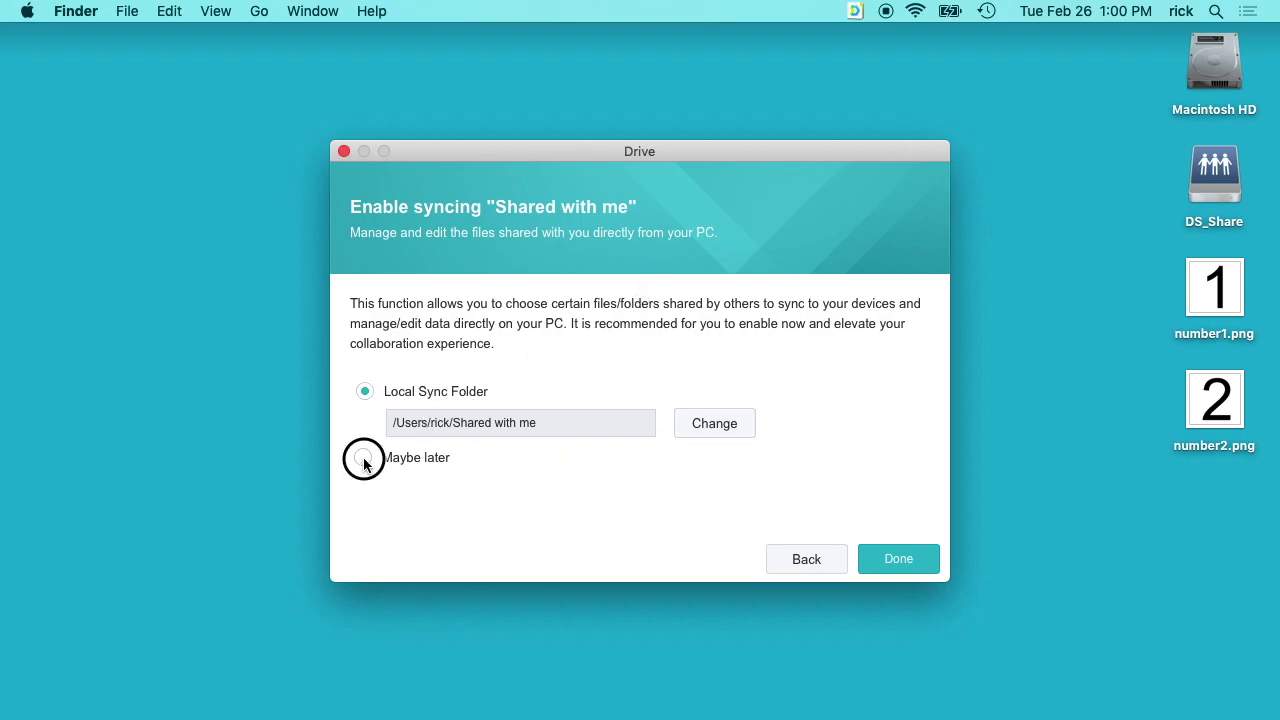
pyautogui.click(905, 560)
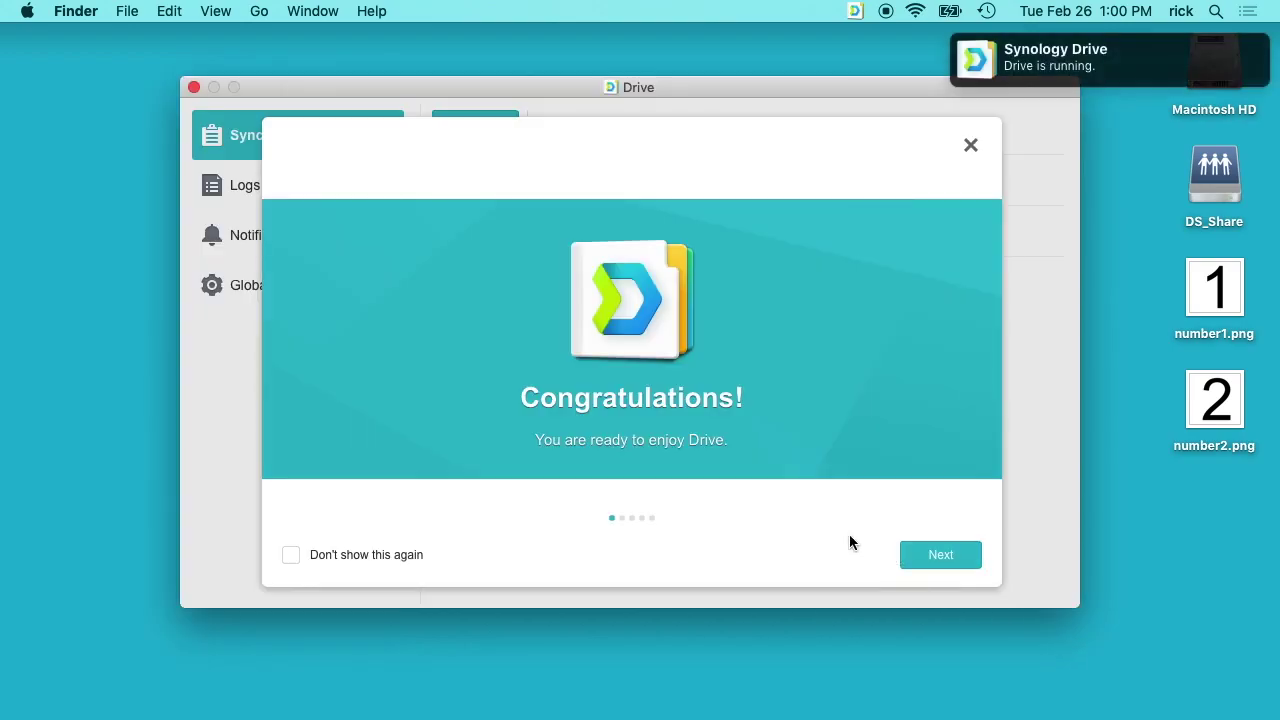
# - Page through the welcome tips, glance at the status panel, and open the local SynologyDrive folder
pyautogui.click(940, 556)
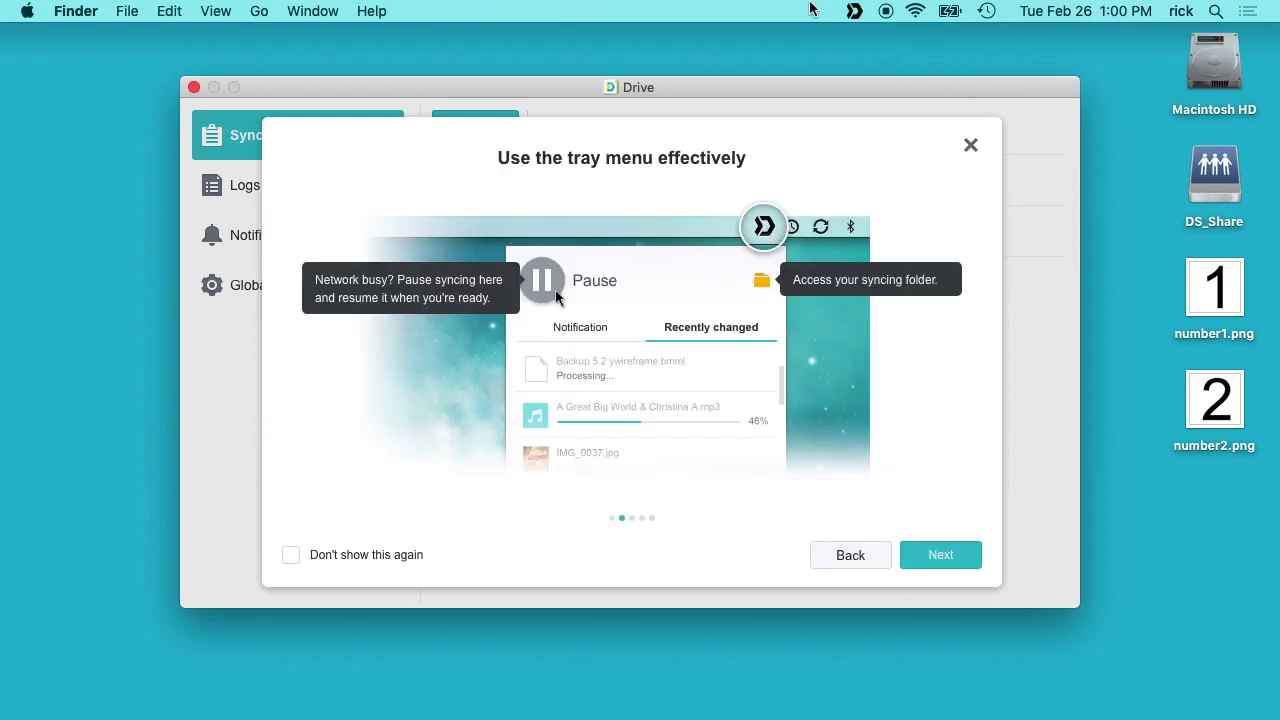
pyautogui.click(854, 11)
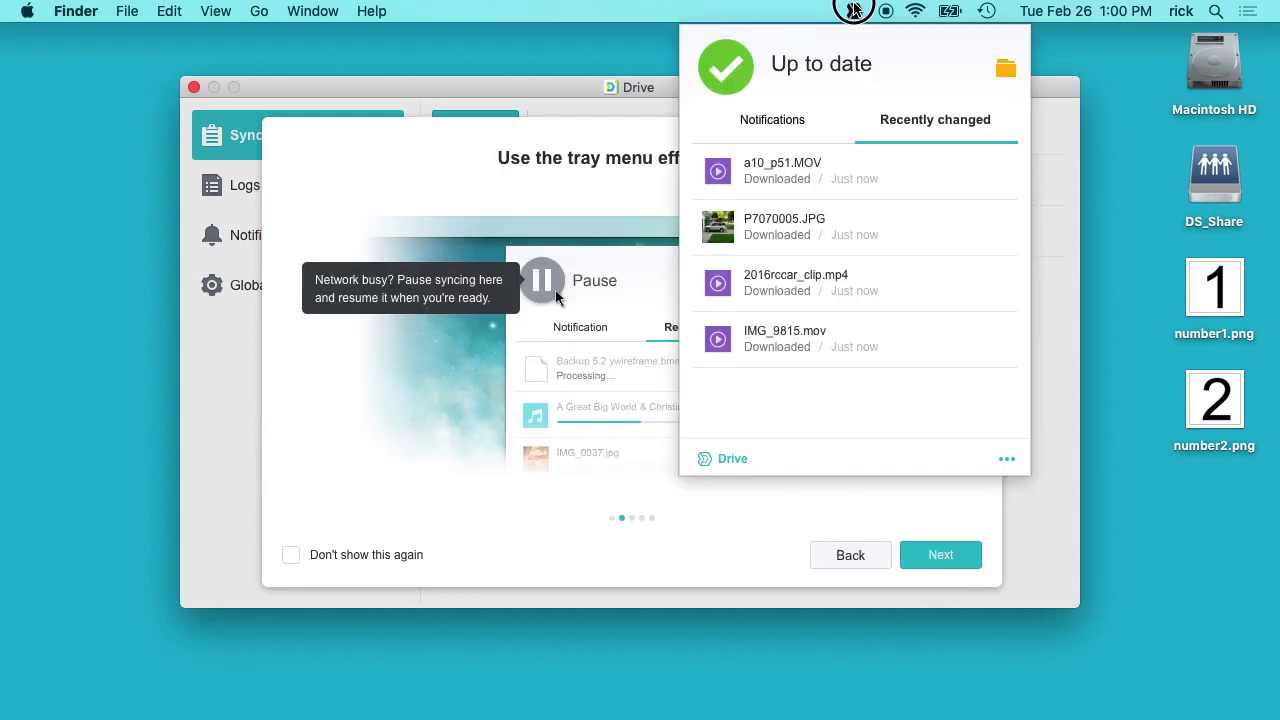
pyautogui.click(905, 512)
pyautogui.click(927, 555)
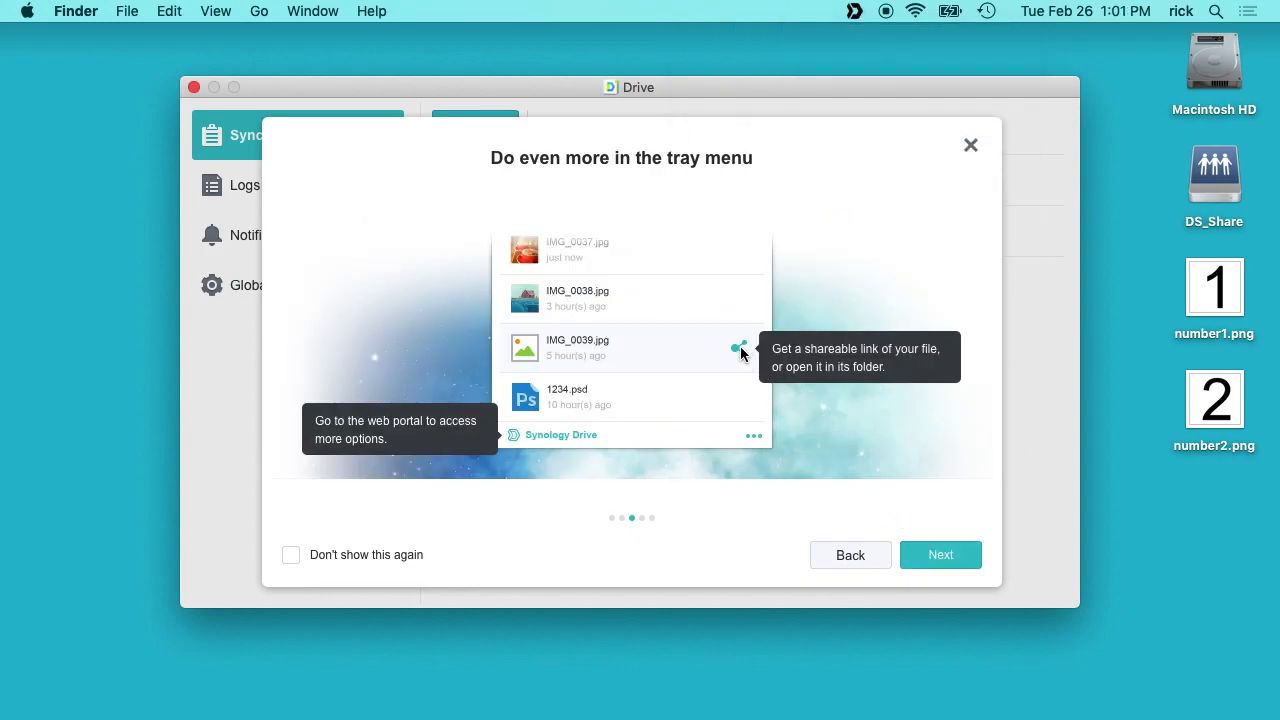
pyautogui.click(930, 555)
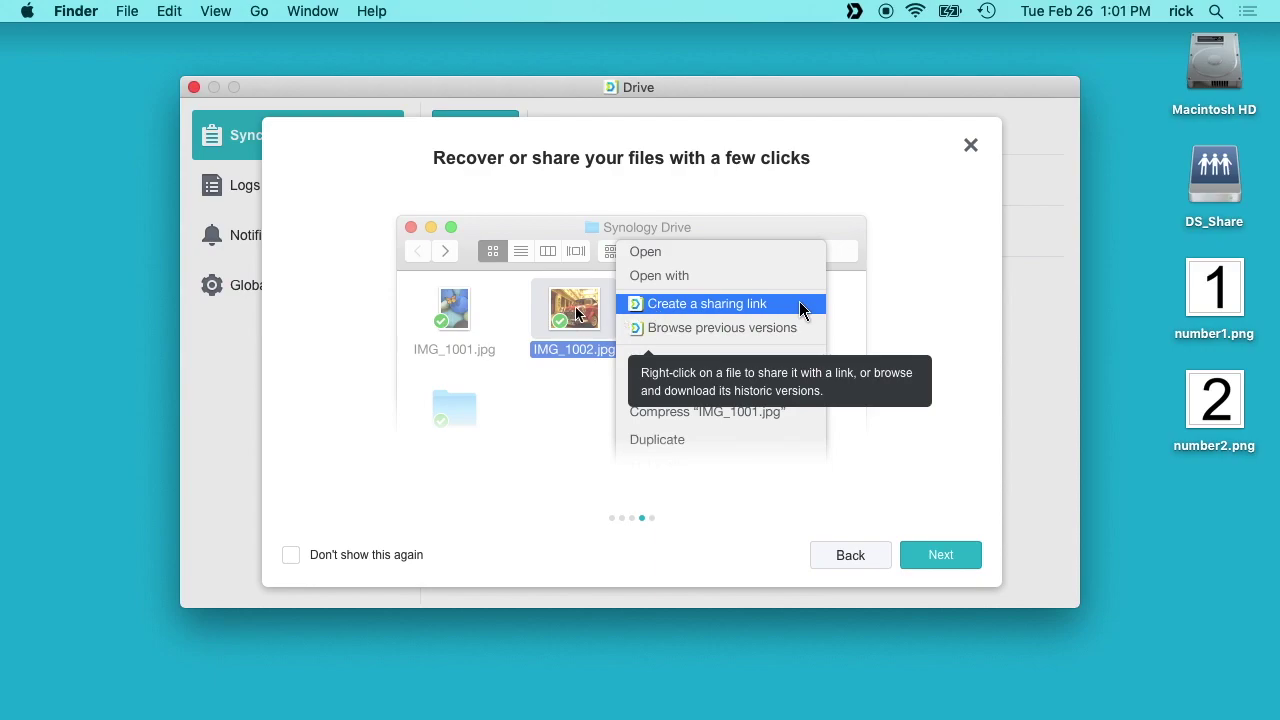
pyautogui.click(956, 557)
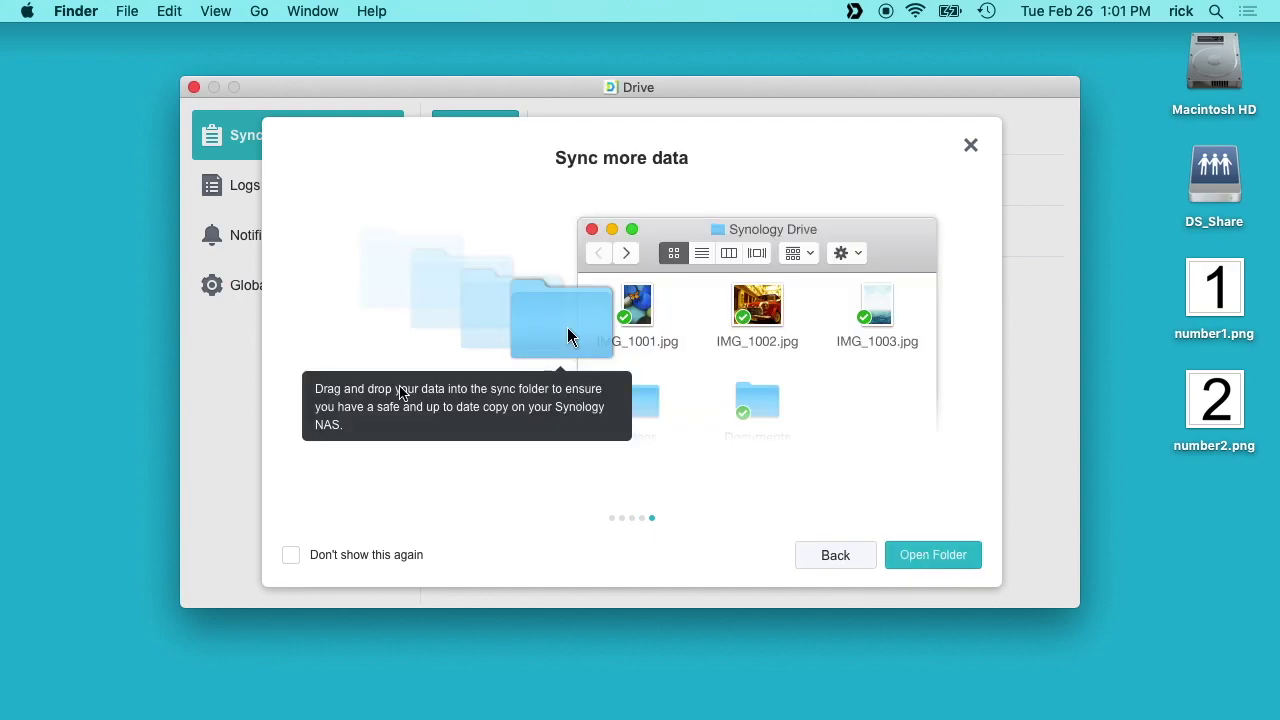
pyautogui.click(940, 553)
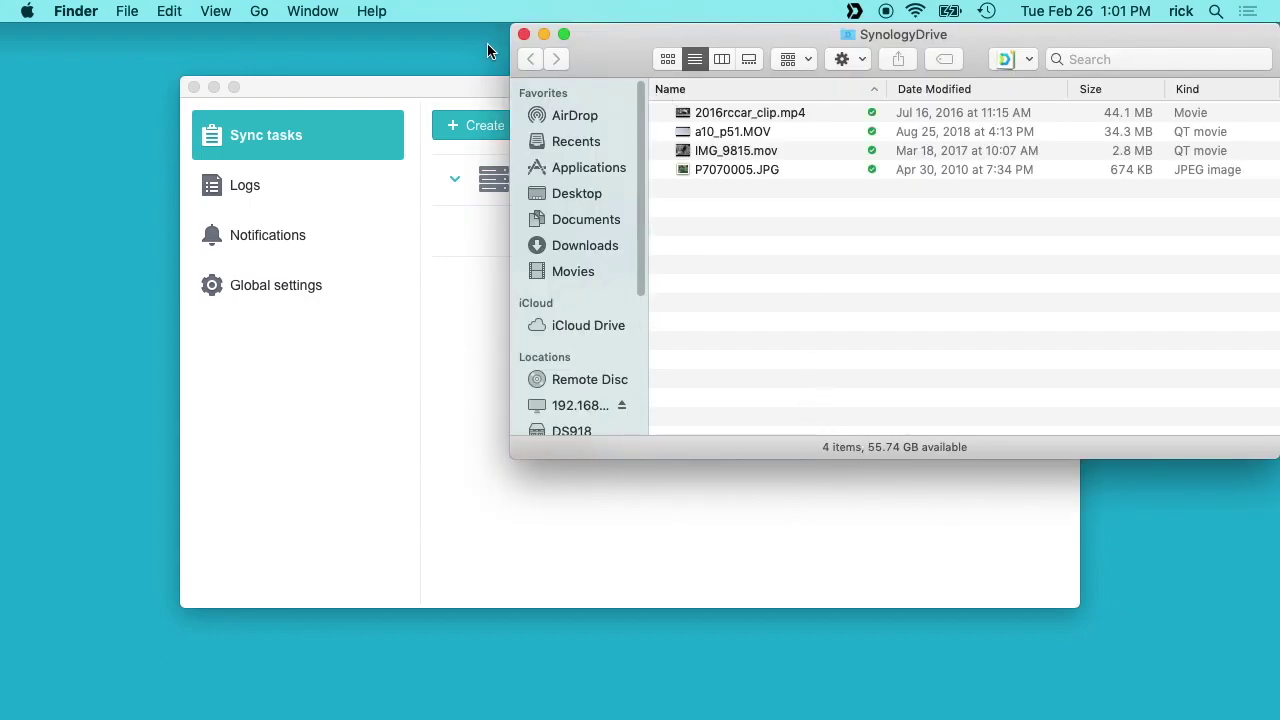
# - Reopen the SynologyDrive folder from the Drive status panel and center its window
pyautogui.click(523, 34)
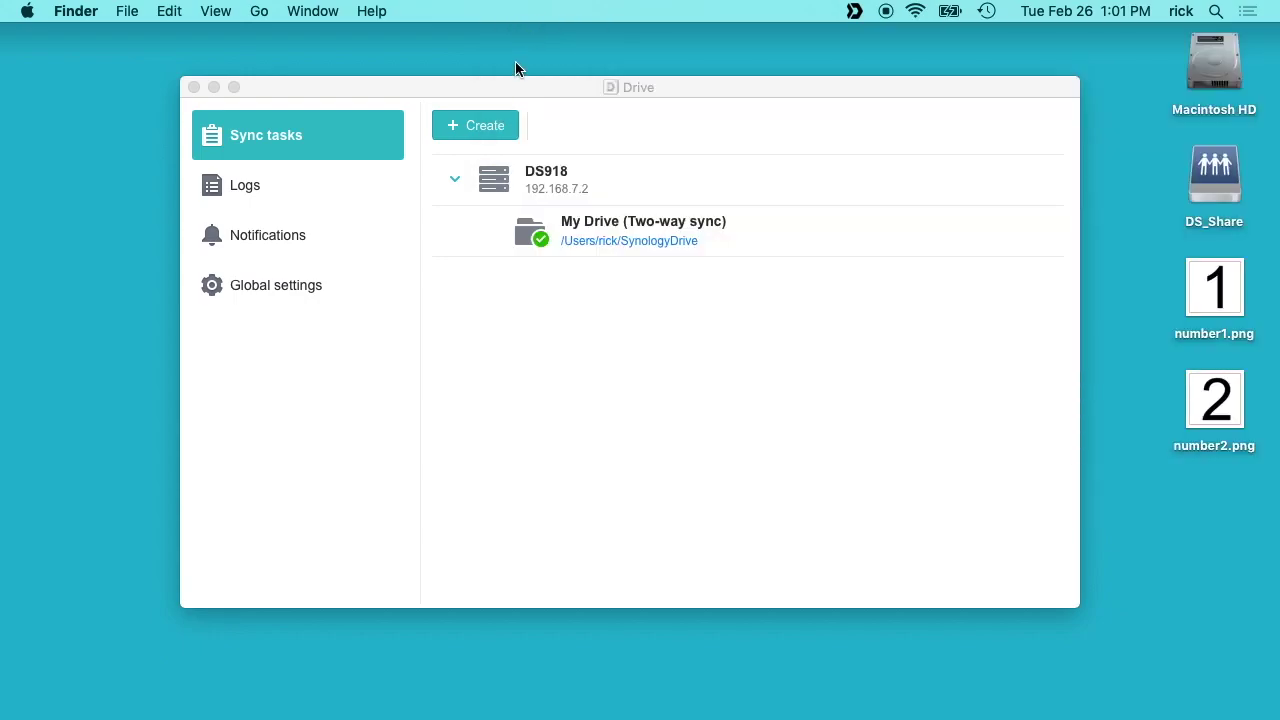
pyautogui.click(855, 11)
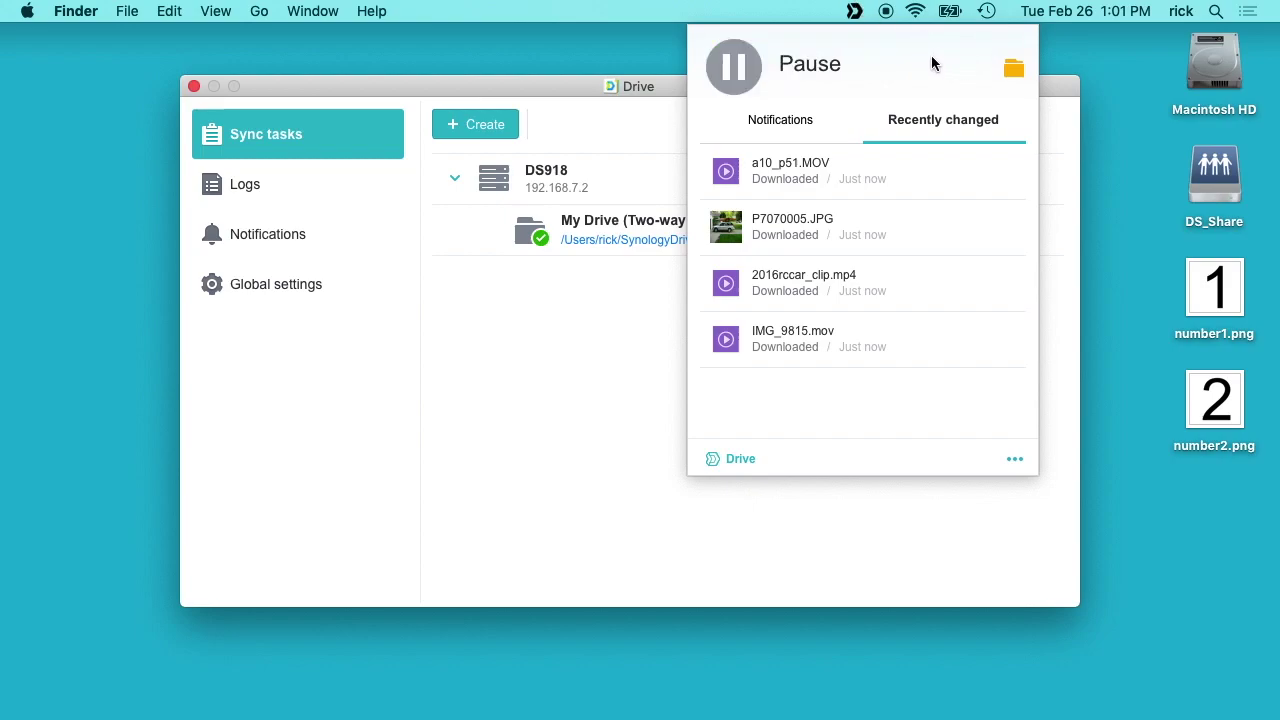
pyautogui.click(1014, 68)
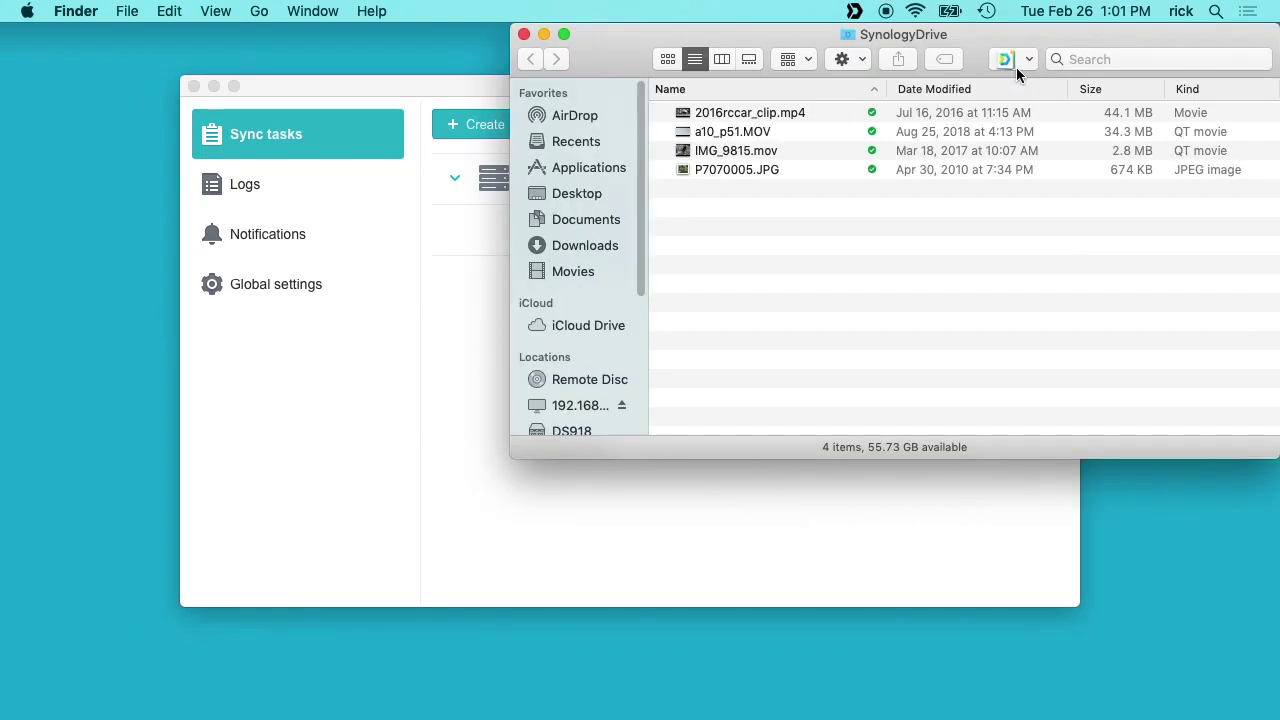
pyautogui.moveTo(805, 38); pyautogui.dragTo(673, 218)
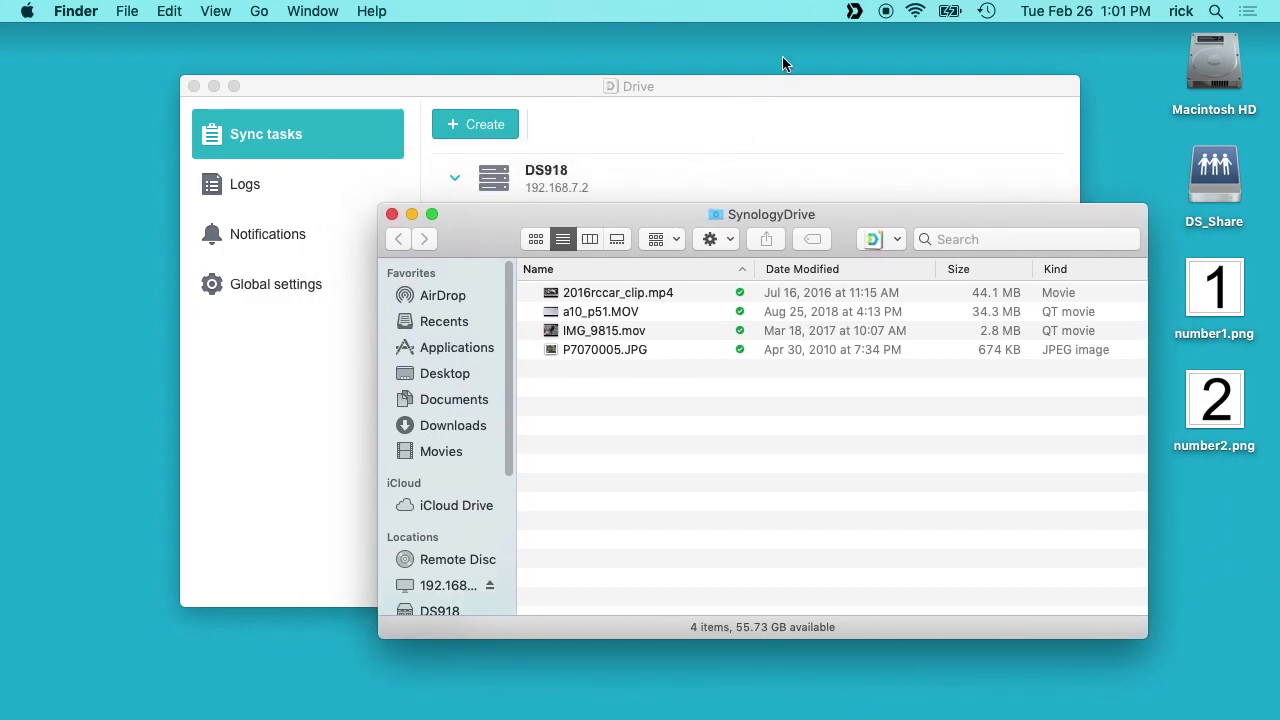
# - Confirm the status panel shows all four files up to date, then open the Drive web portal
pyautogui.click(853, 10)
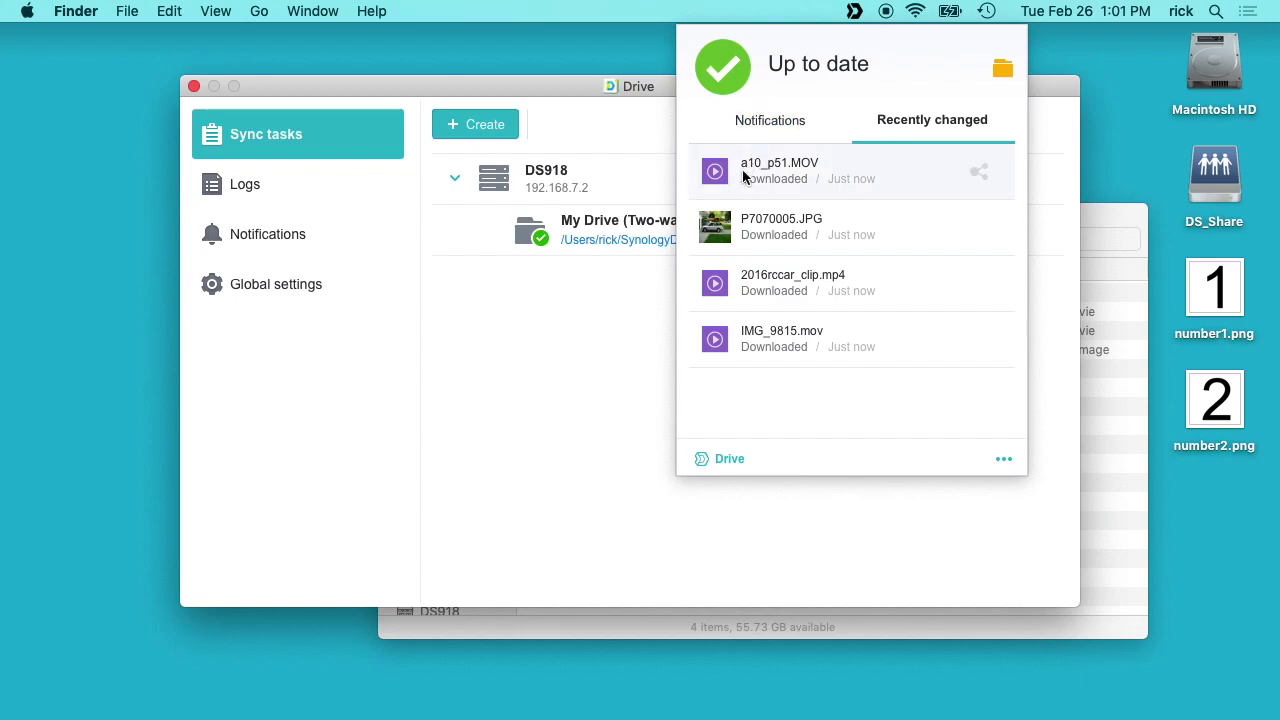
pyautogui.click(1055, 474)
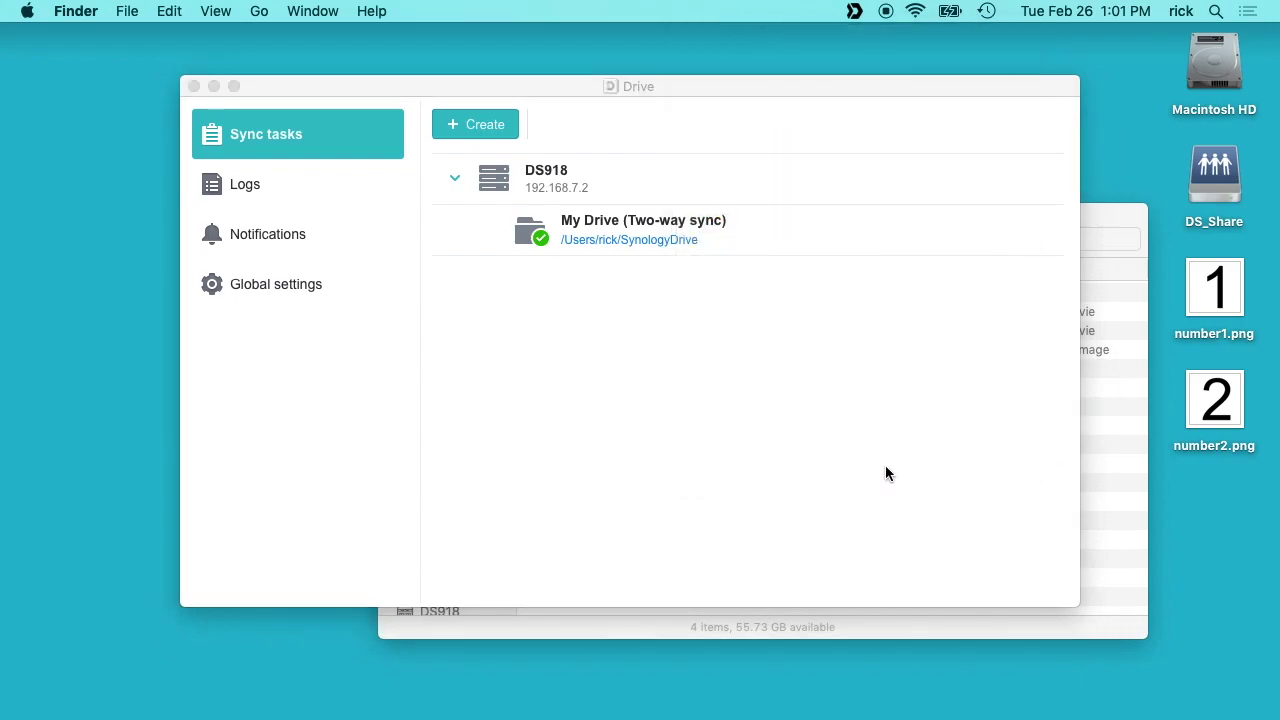
pyautogui.click(857, 11)
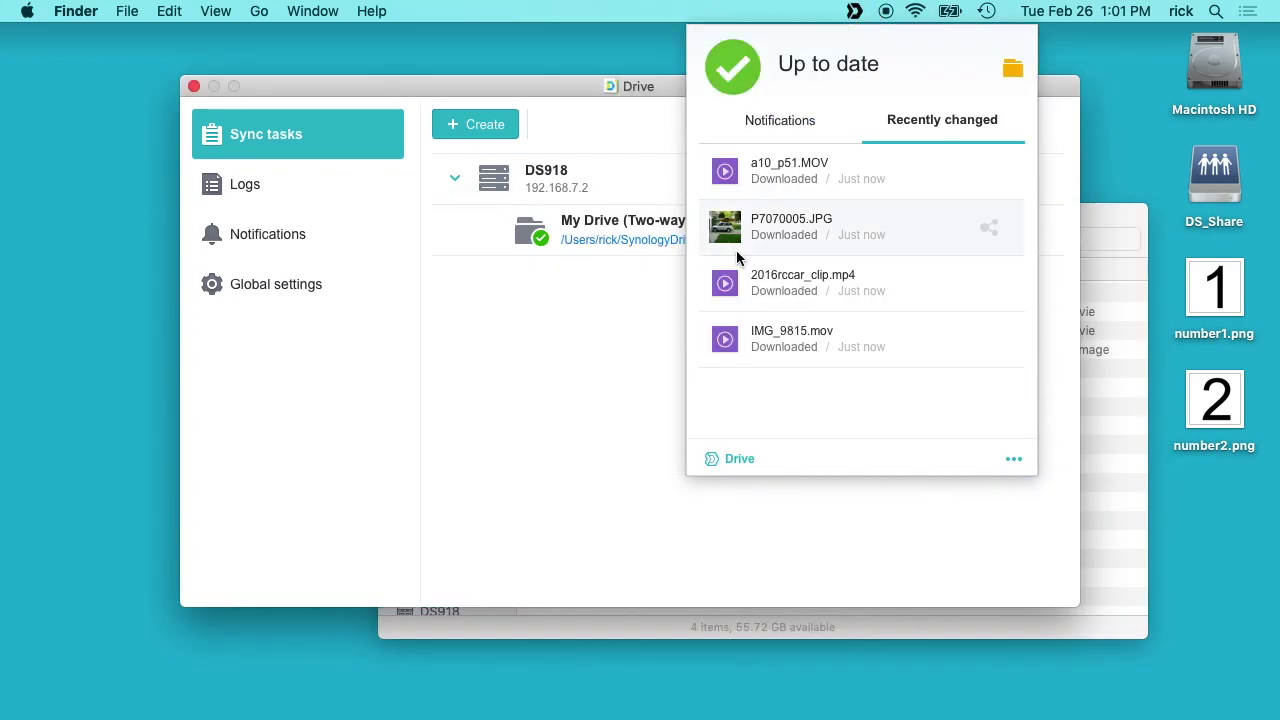
pyautogui.click(713, 459)
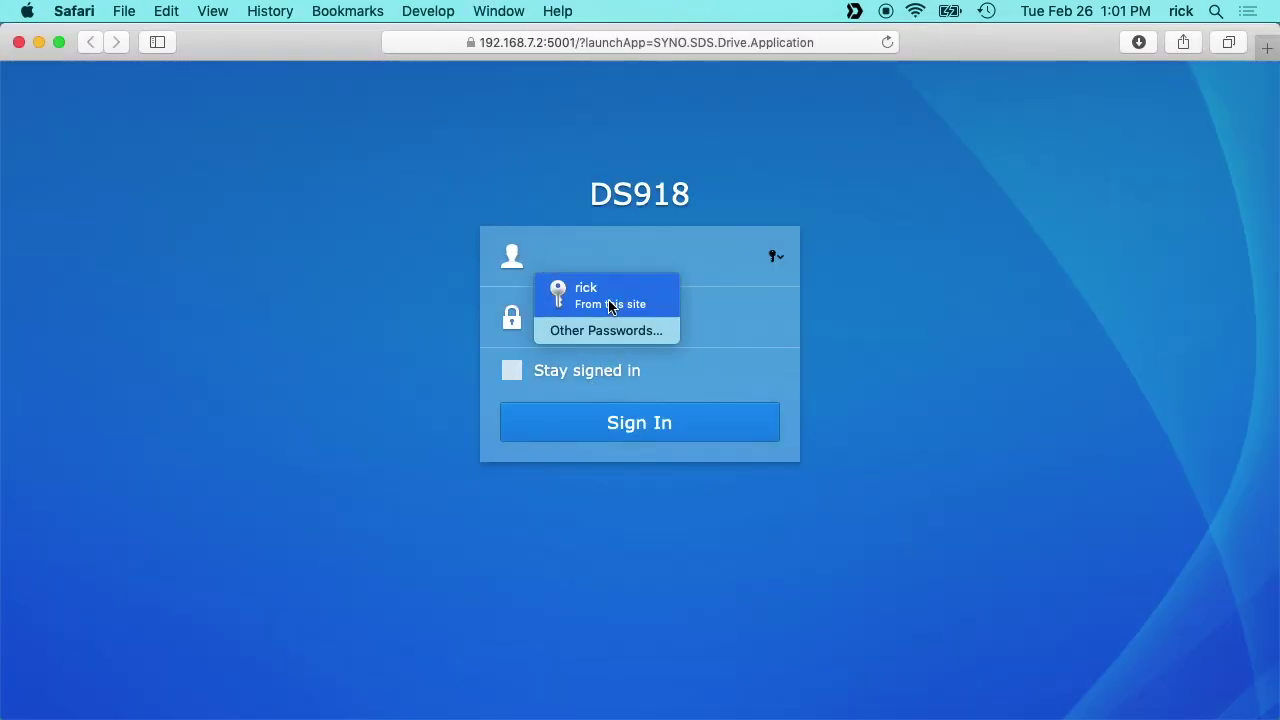
# - Sign in to the DS918 portal with saved credentials and dismiss the Access Drive Everywhere popup
pyautogui.click(598, 293)
pyautogui.click(587, 434)
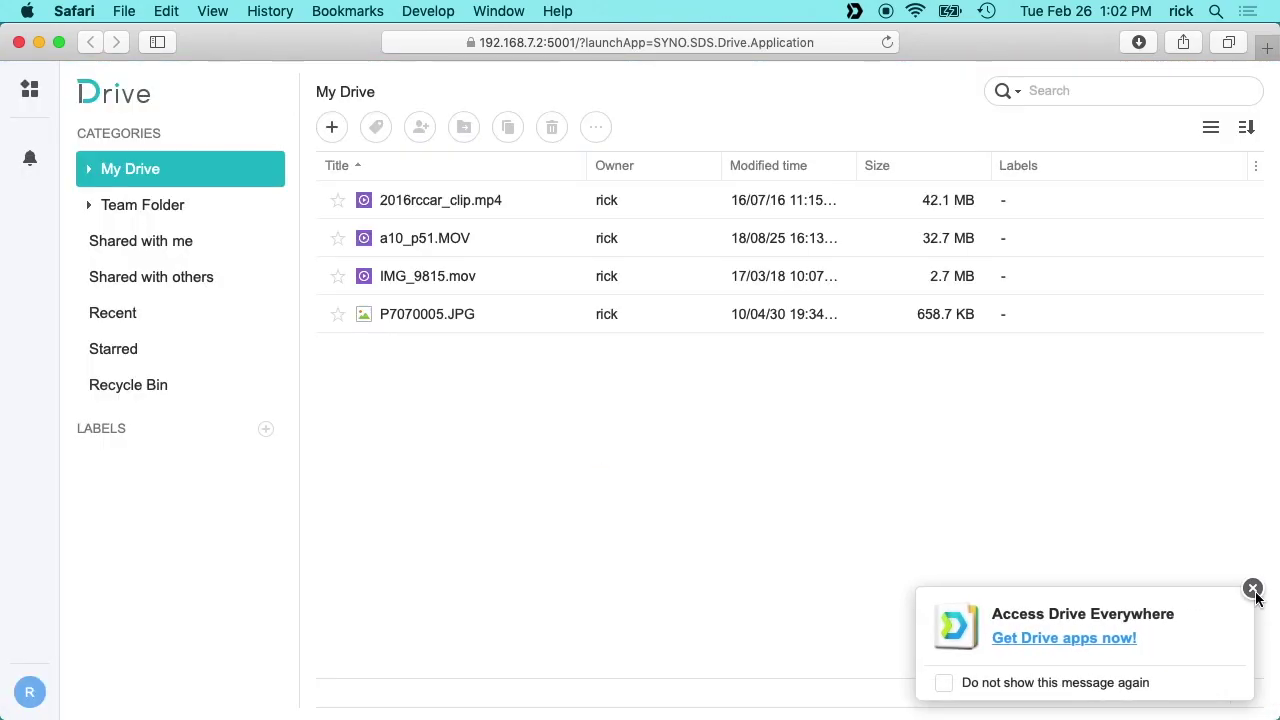
pyautogui.click(1250, 586)
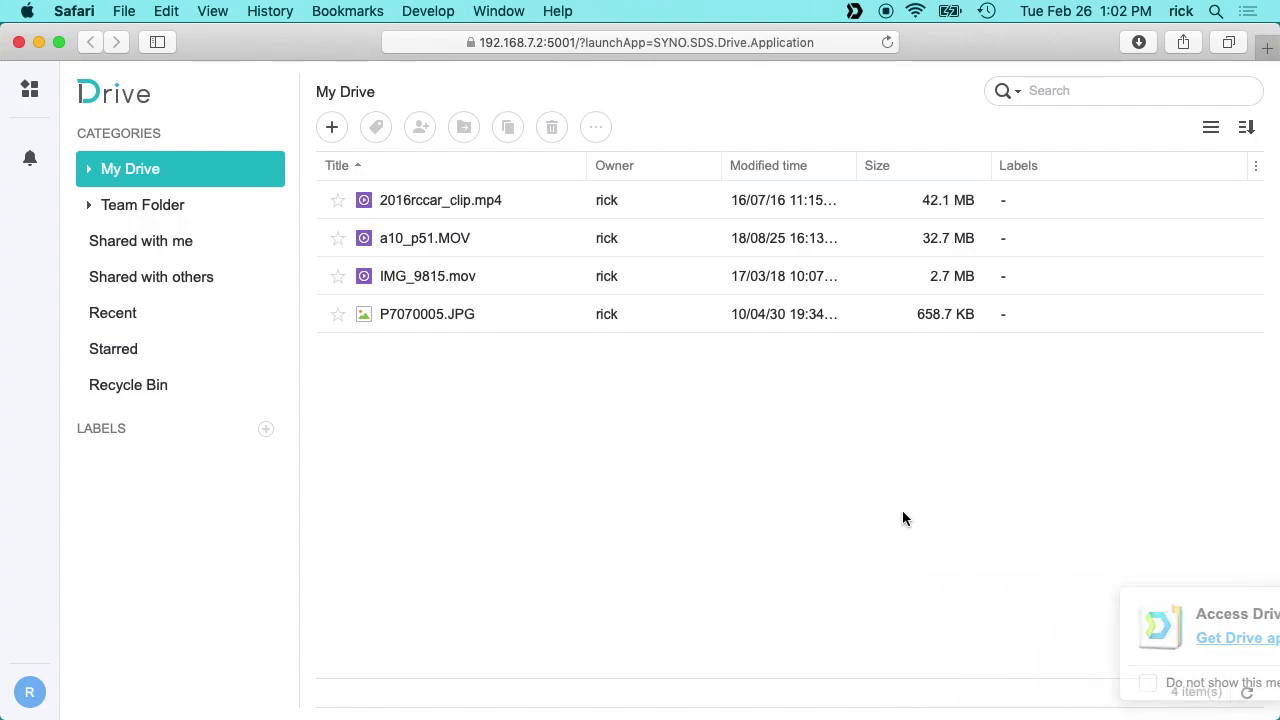
# - Close Safari and the Drive main window after looking at the tray panel's extra options
pyautogui.click(19, 42)
pyautogui.click(854, 11)
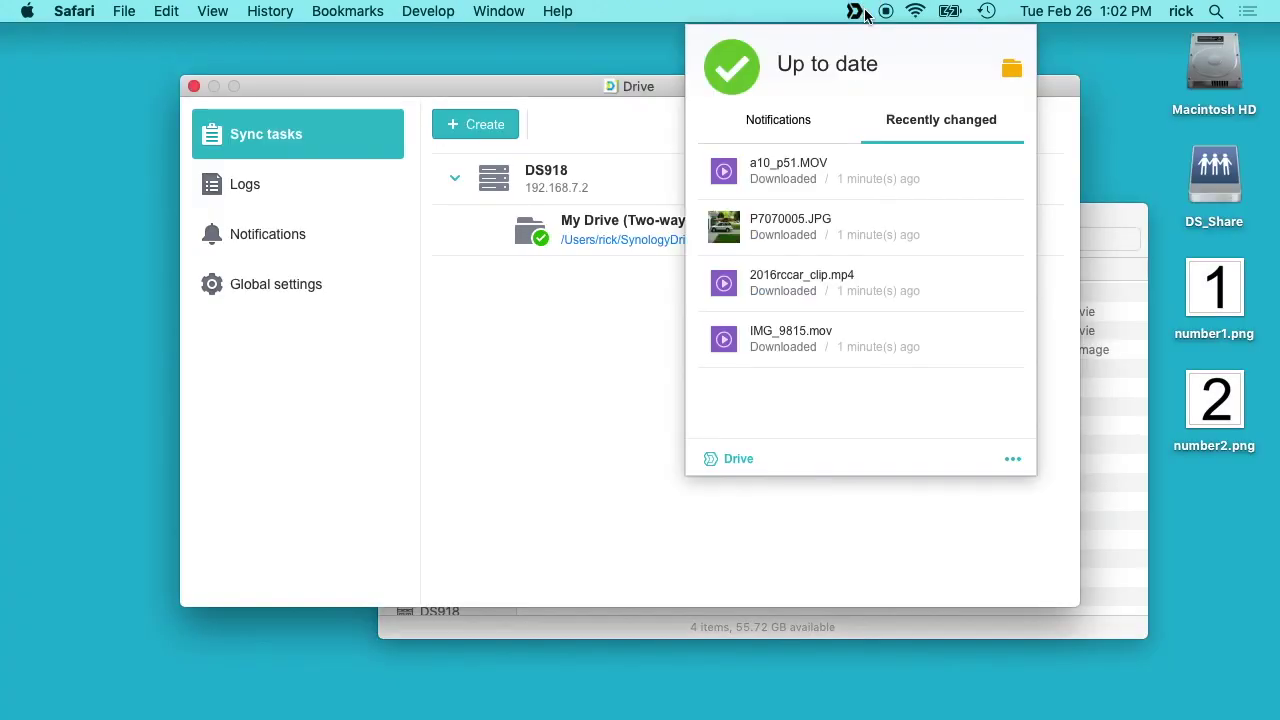
pyautogui.click(1015, 462)
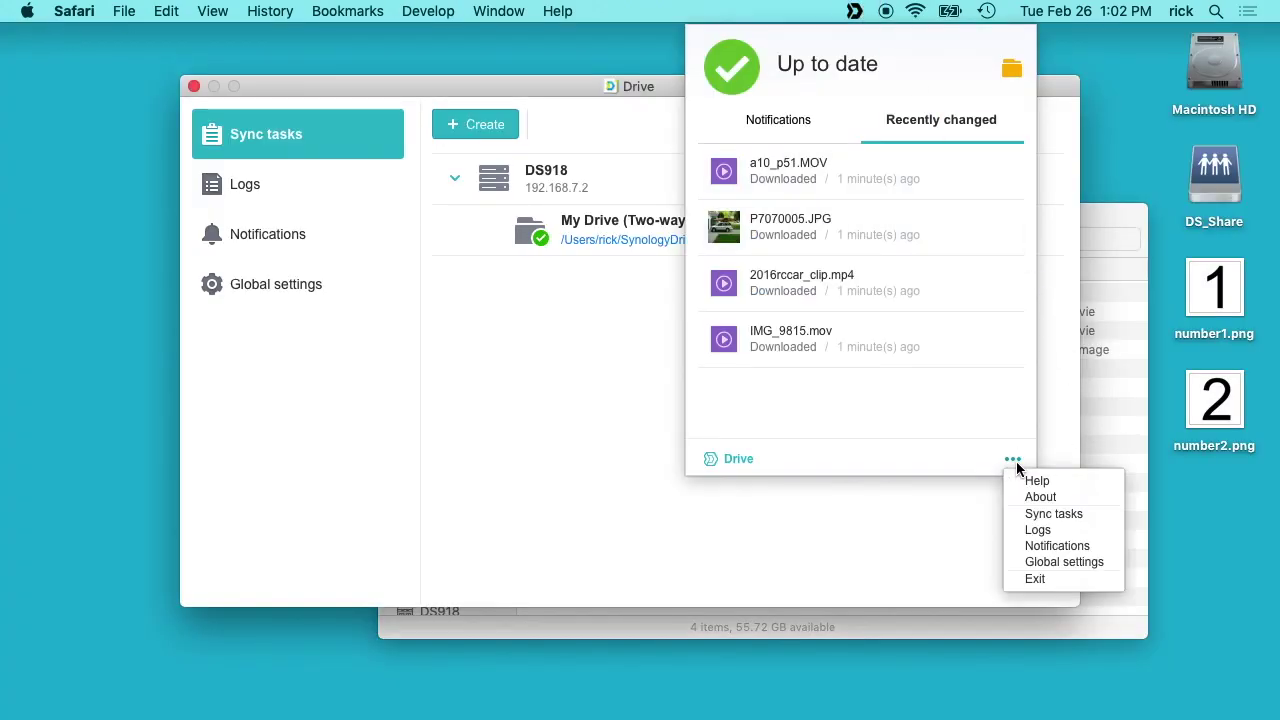
pyautogui.click(1036, 577)
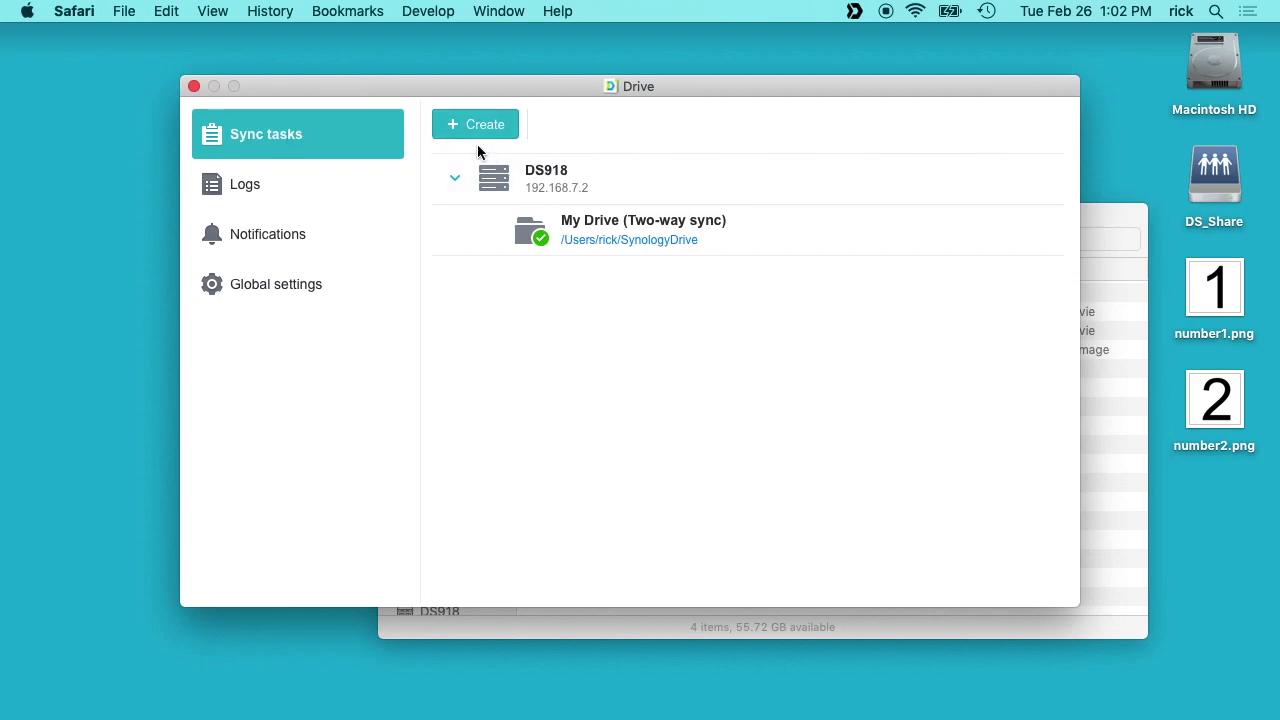
pyautogui.click(194, 86)
# - In Global settings, choose 'Locally deleted files will be removed from your NAS'
pyautogui.click(851, 11)
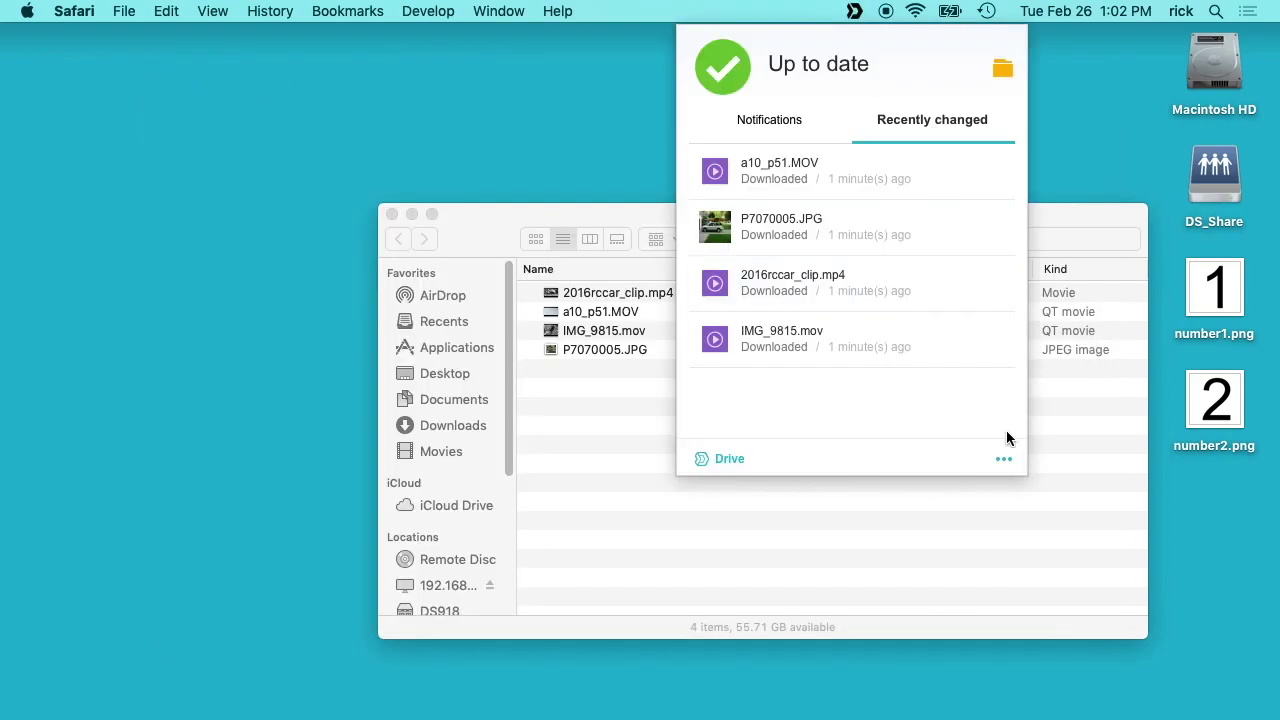
pyautogui.click(1004, 460)
pyautogui.click(1026, 558)
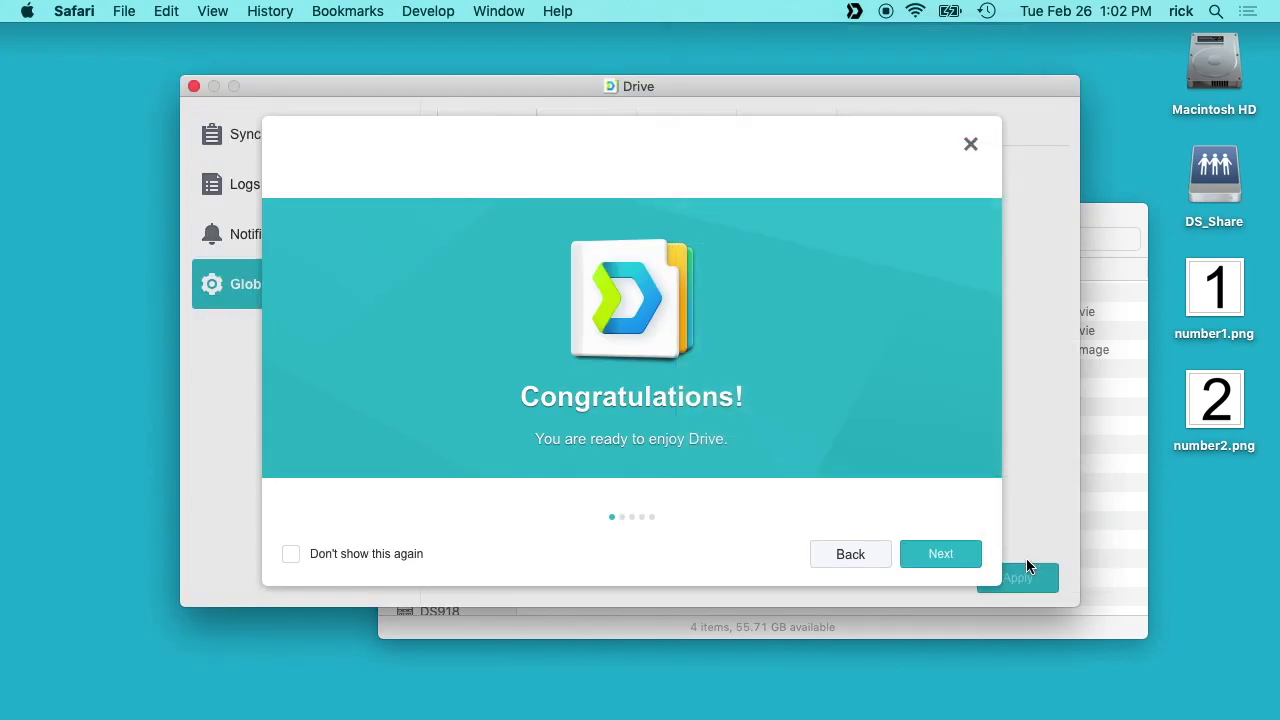
pyautogui.click(971, 144)
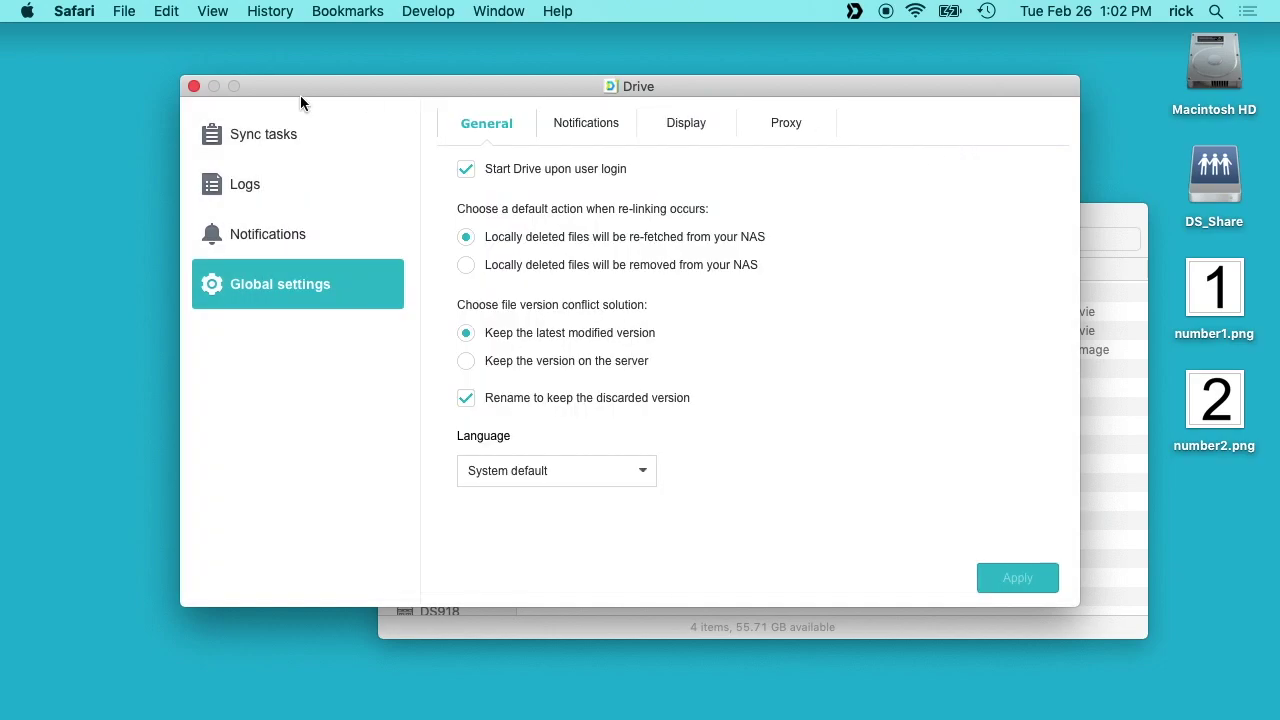
pyautogui.moveTo(282, 91); pyautogui.dragTo(250, 90)
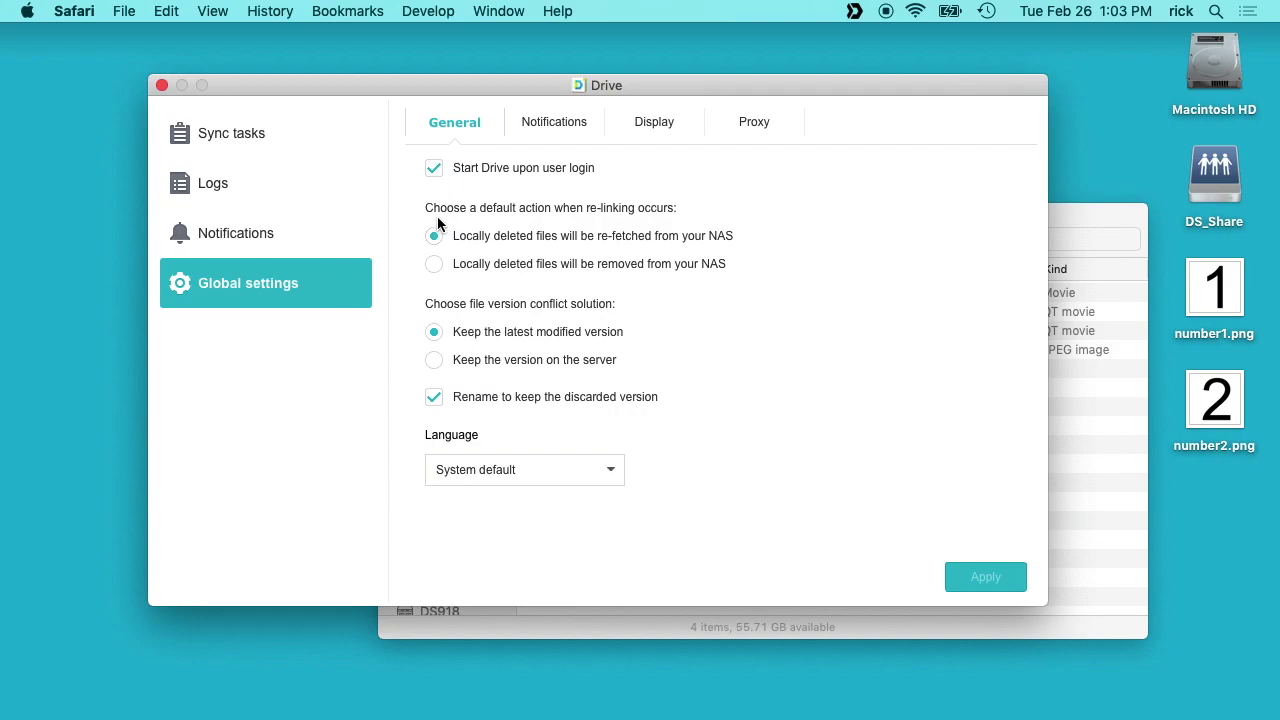
pyautogui.click(440, 261)
# - Uncheck 'Show tips next time Drive is launched' under Display, then check Proxy and the Notifications event list
pyautogui.click(531, 124)
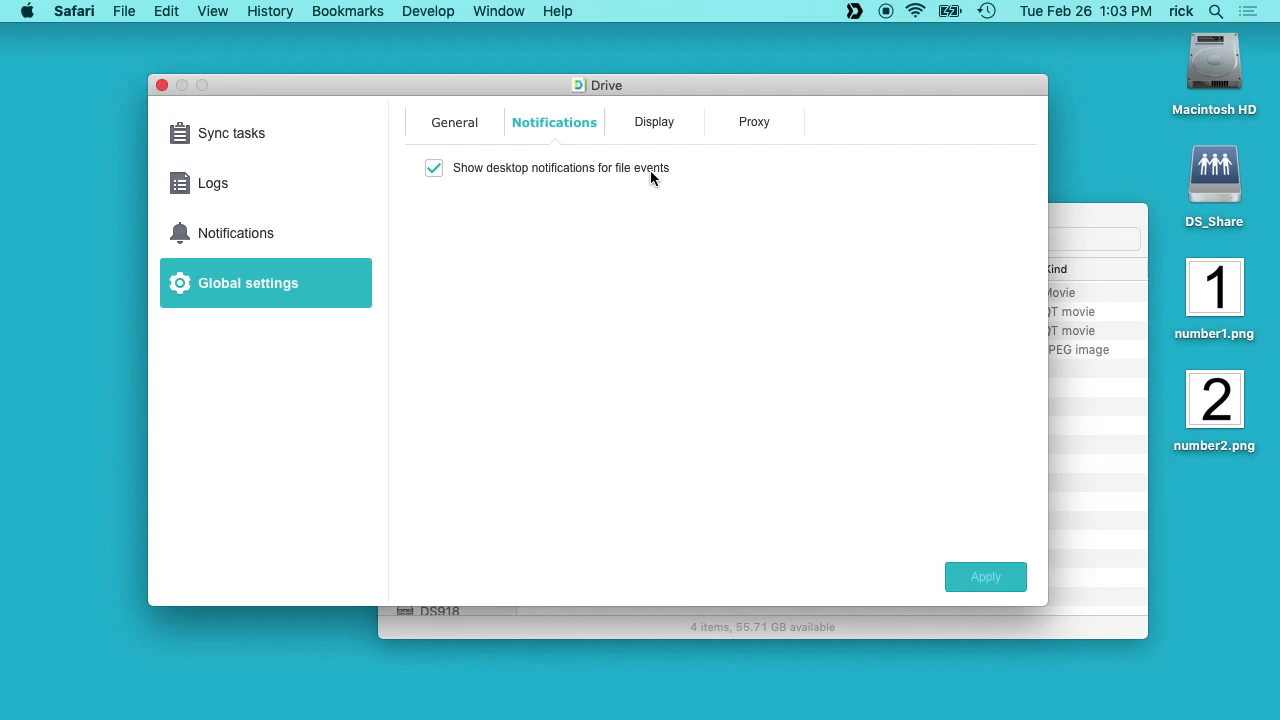
pyautogui.click(660, 125)
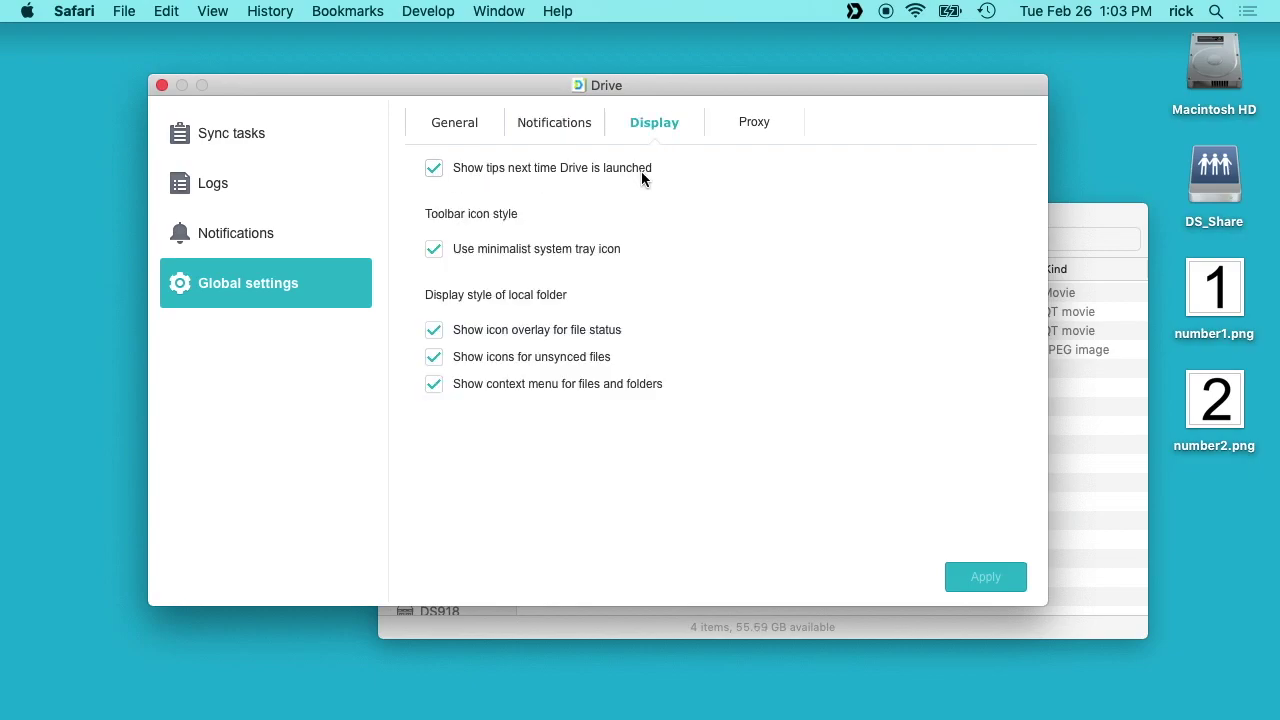
pyautogui.click(434, 165)
pyautogui.click(754, 124)
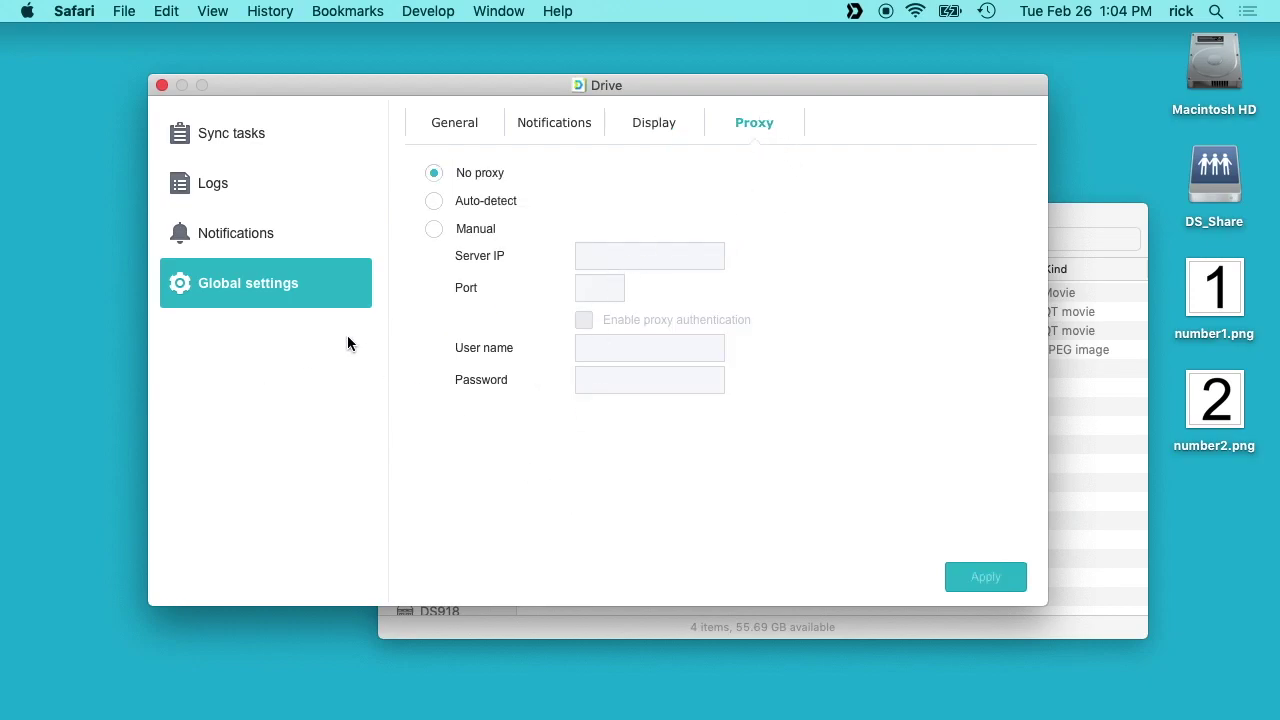
pyautogui.click(212, 238)
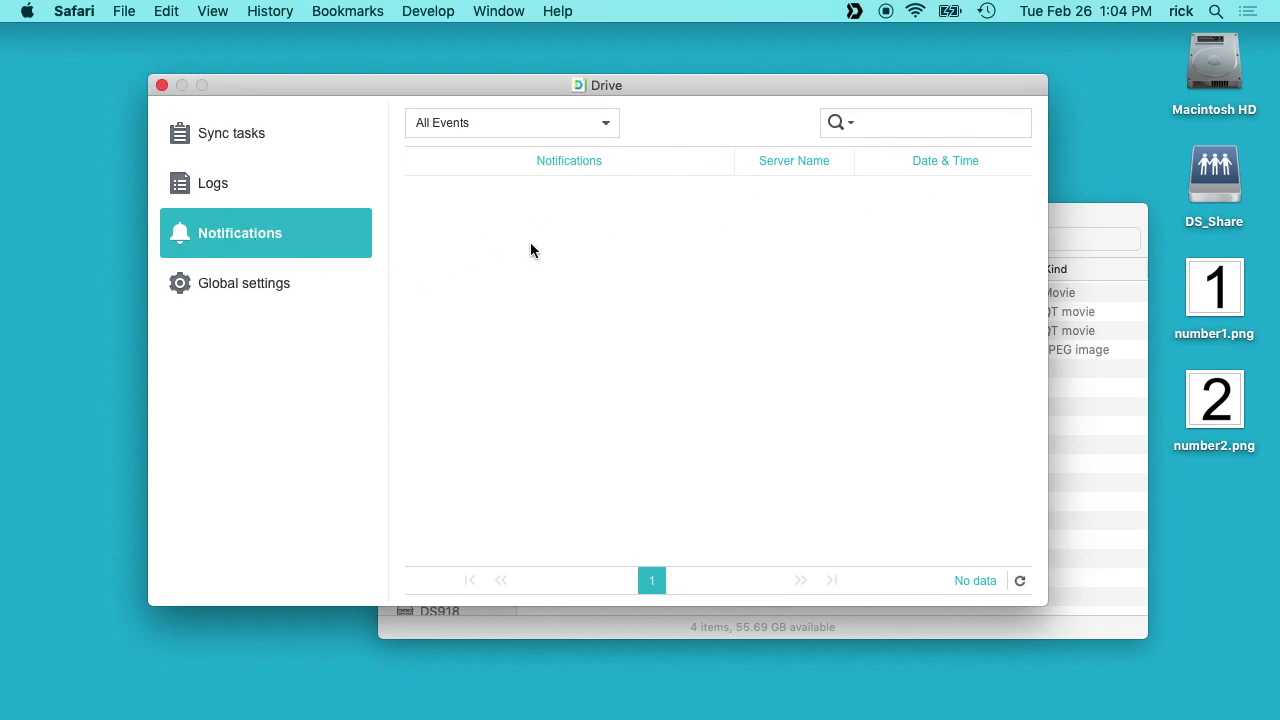
# - Check the Logs page listing four file downloads, then return to the DS918 Sync tasks list
pyautogui.click(180, 184)
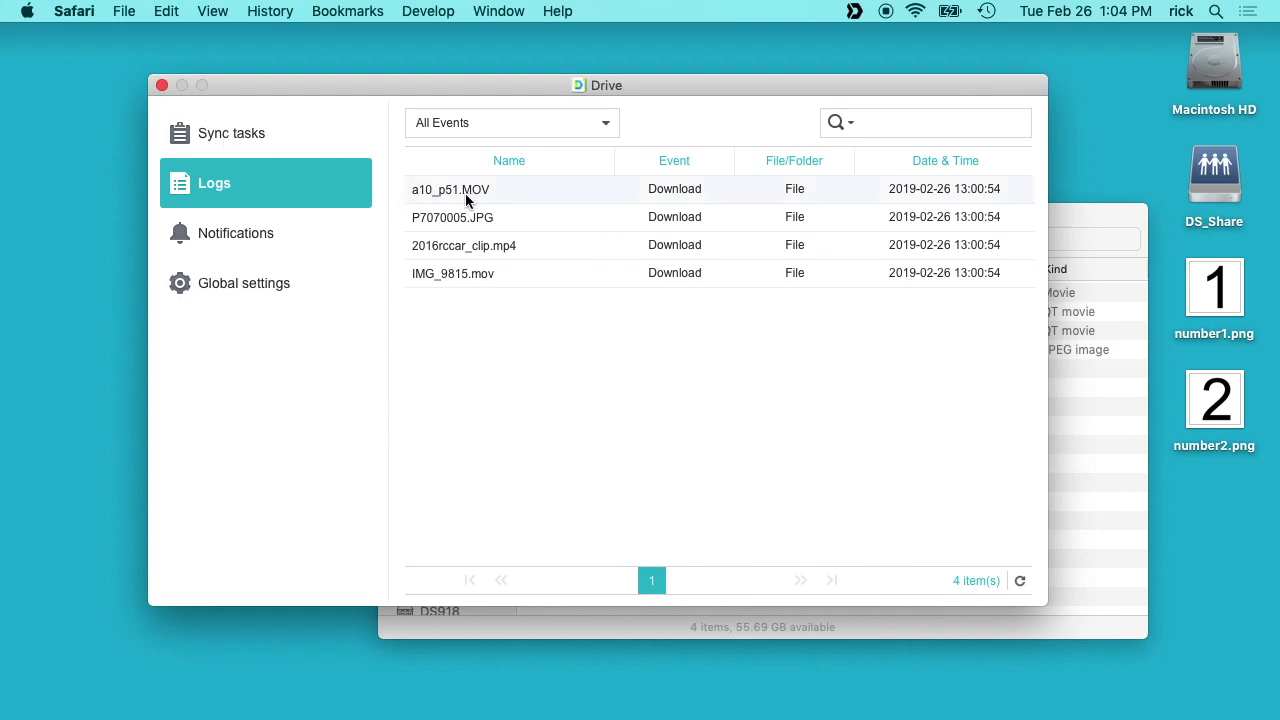
pyautogui.click(244, 141)
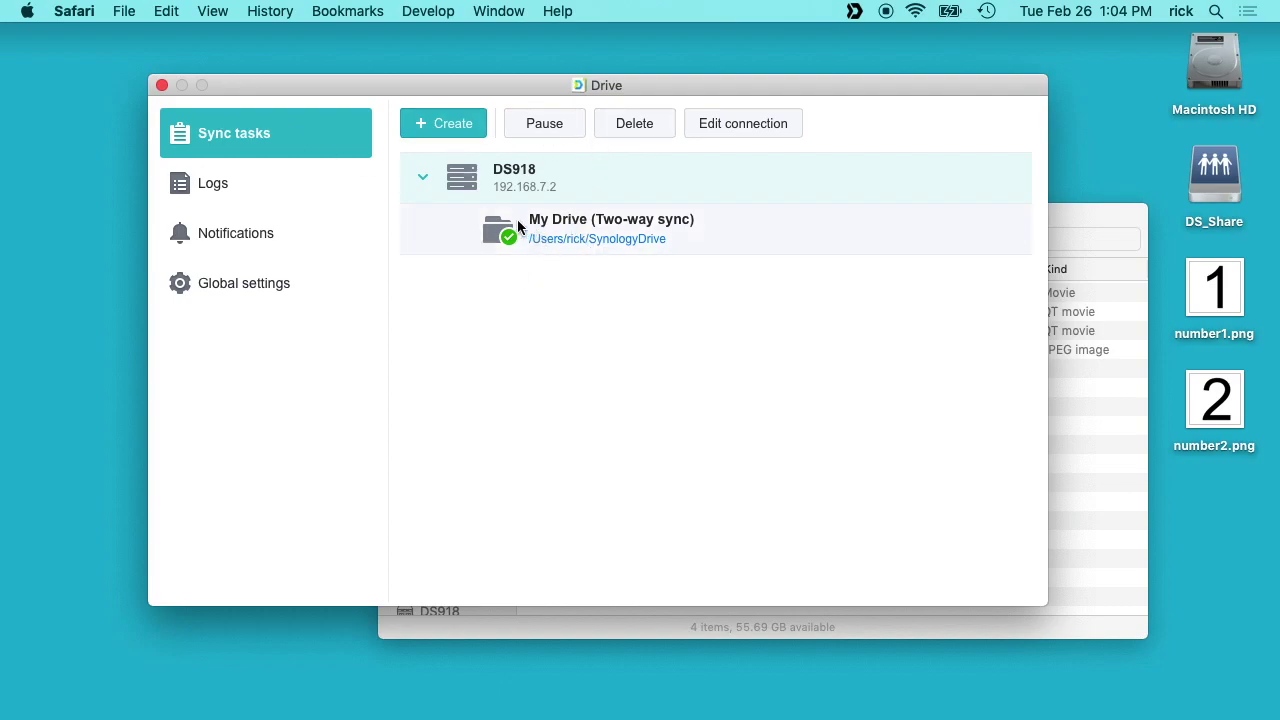
# - Open the SynologyDrive folder from the home folder in a new Finder window
pyautogui.click(158, 87)
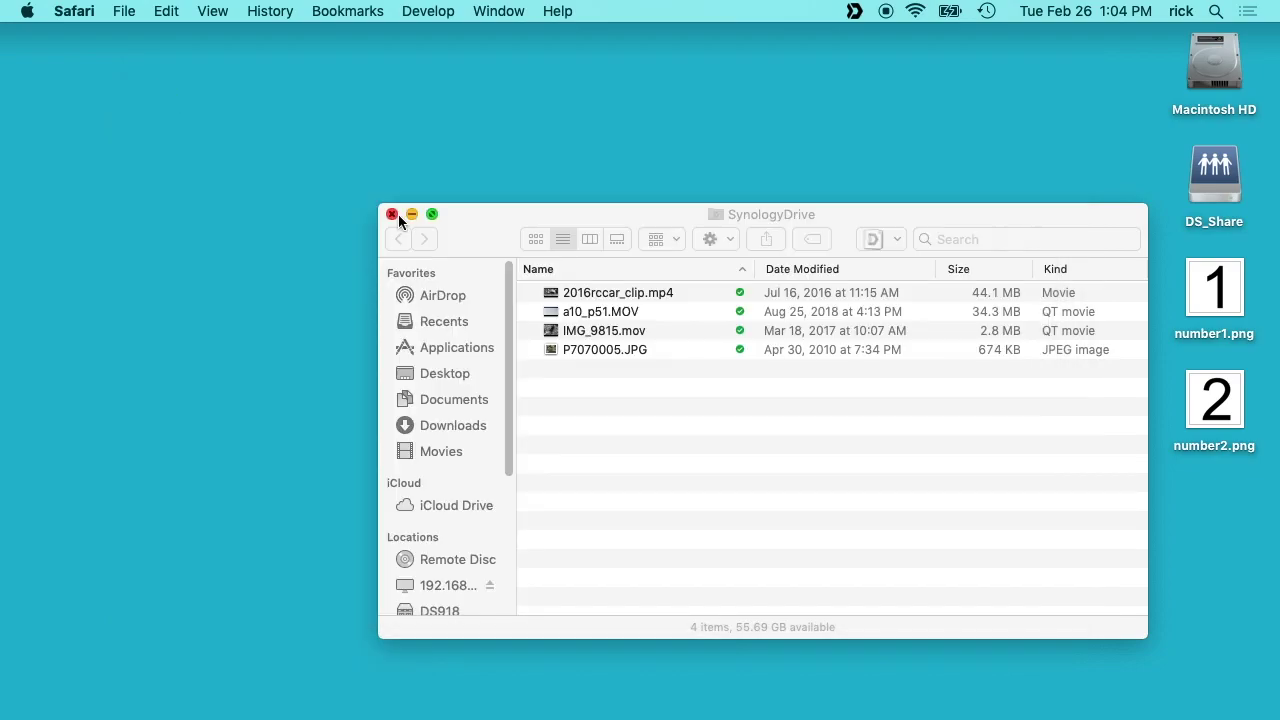
pyautogui.click(399, 213)
pyautogui.click(854, 11)
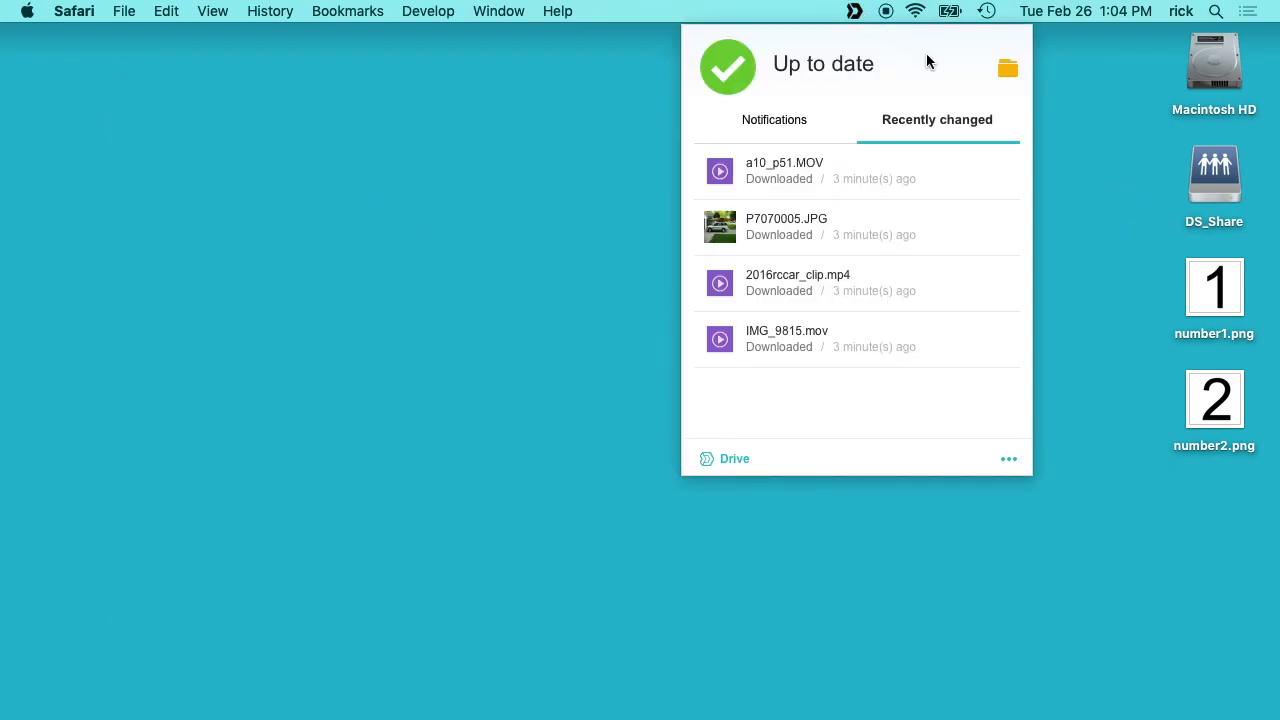
pyautogui.click(1007, 69)
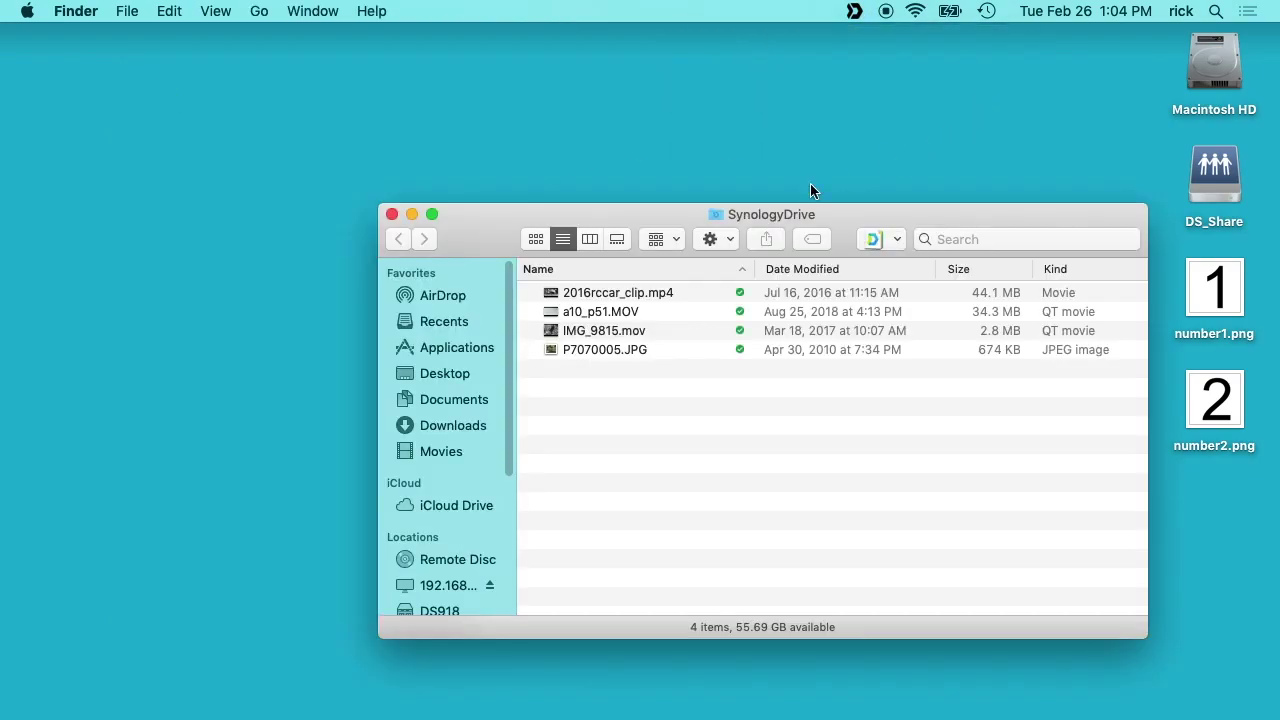
pyautogui.click(391, 214)
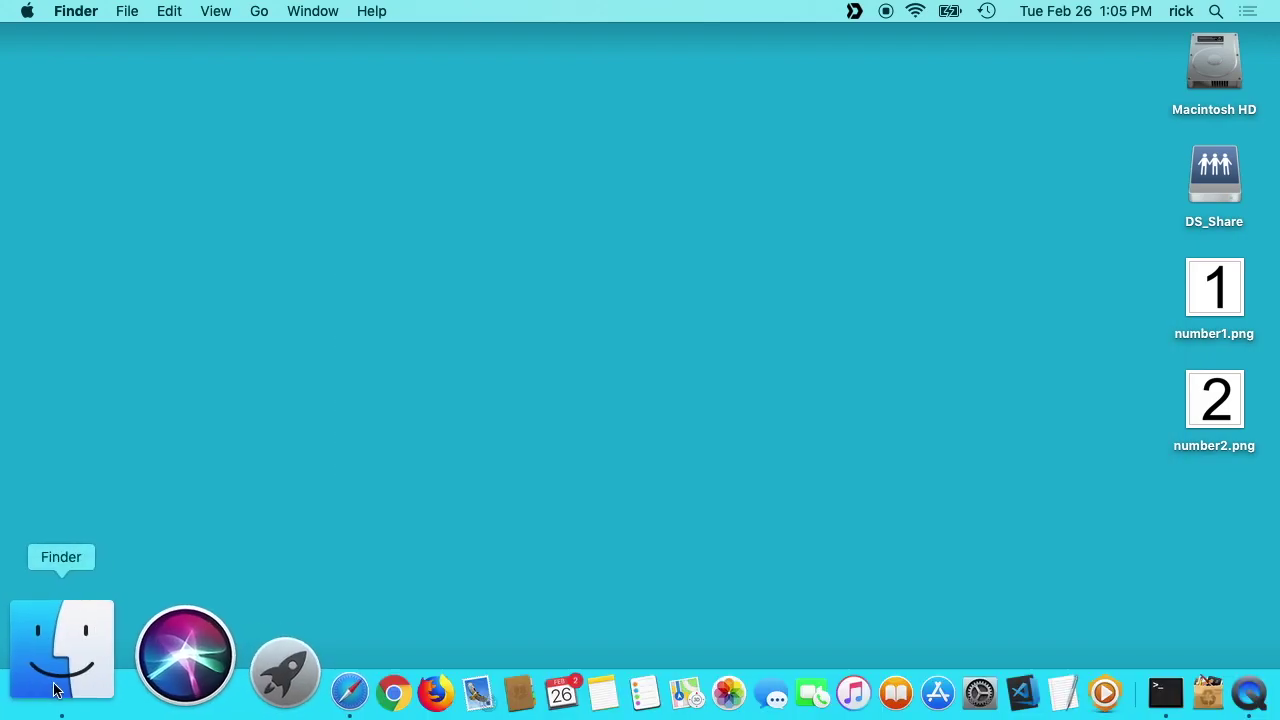
pyautogui.click(51, 695)
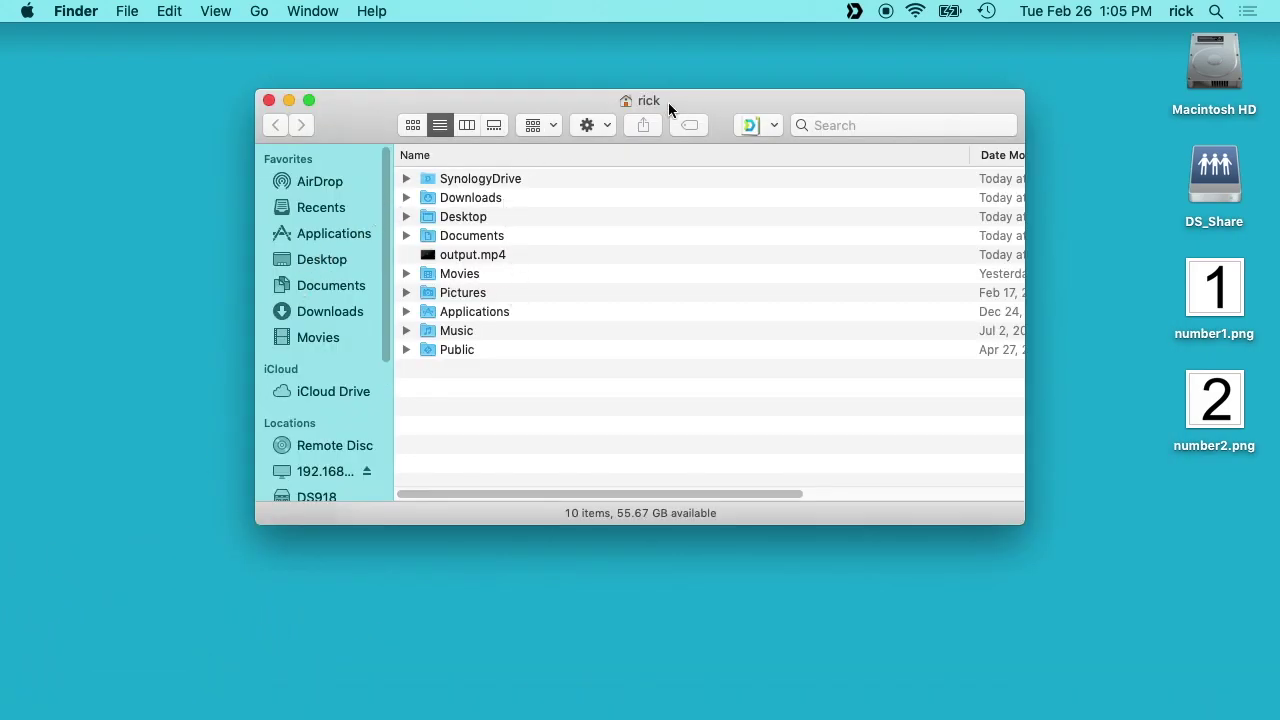
pyautogui.click(489, 178)
pyautogui.doubleClick(489, 178)
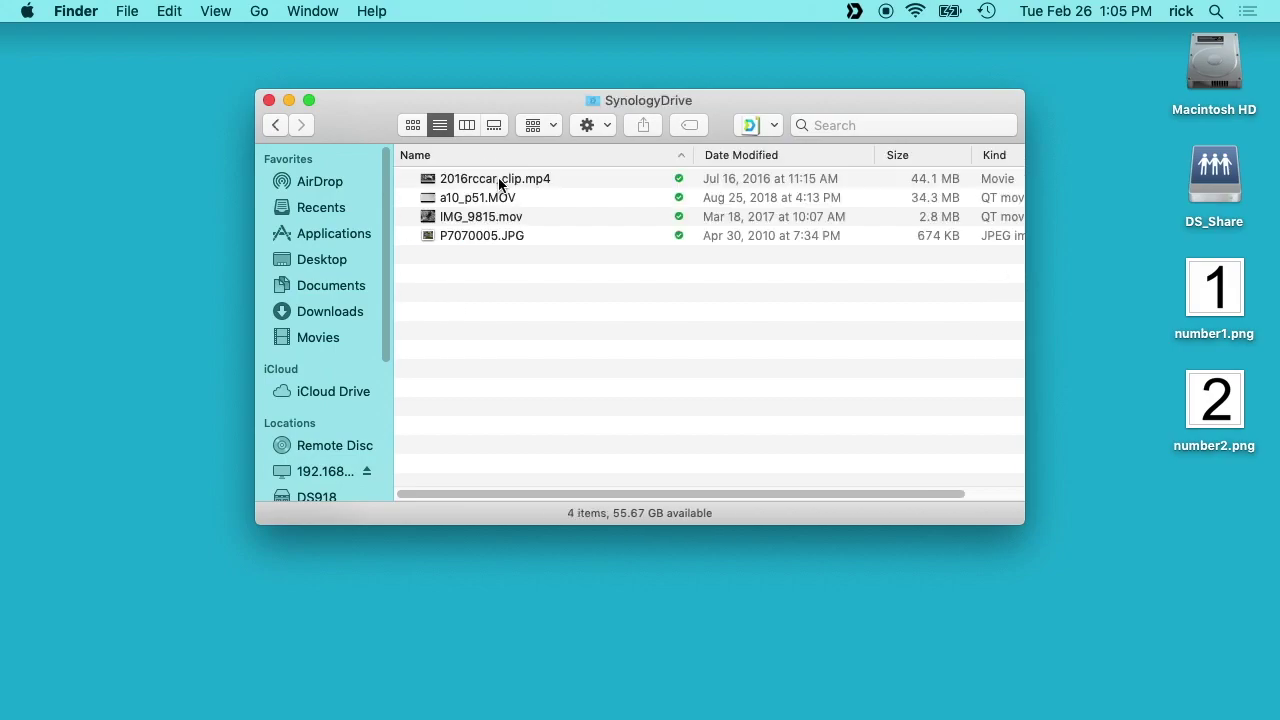
# - Drag number1.png and number2.png from the desktop into the SynologyDrive folder
pyautogui.click(1211, 292)
pyautogui.moveTo(1211, 292); pyautogui.dragTo(797, 338)
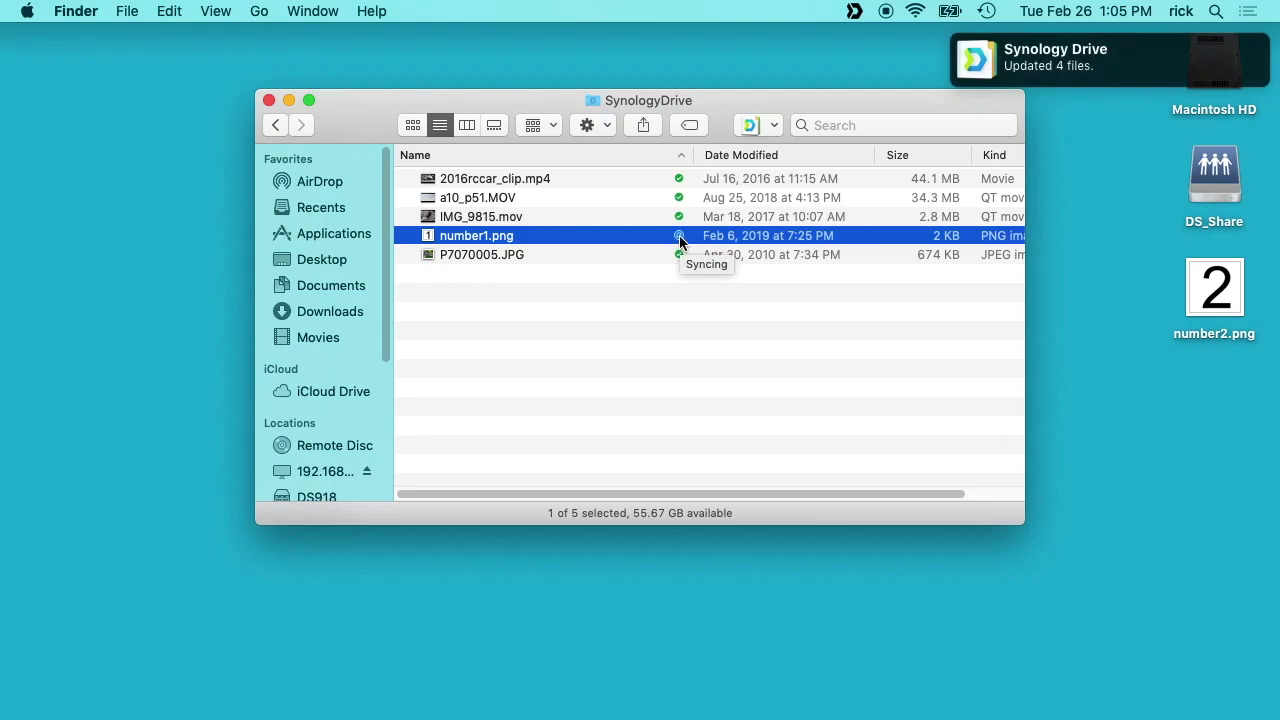
pyautogui.moveTo(1220, 292); pyautogui.dragTo(651, 320)
pyautogui.click(665, 235)
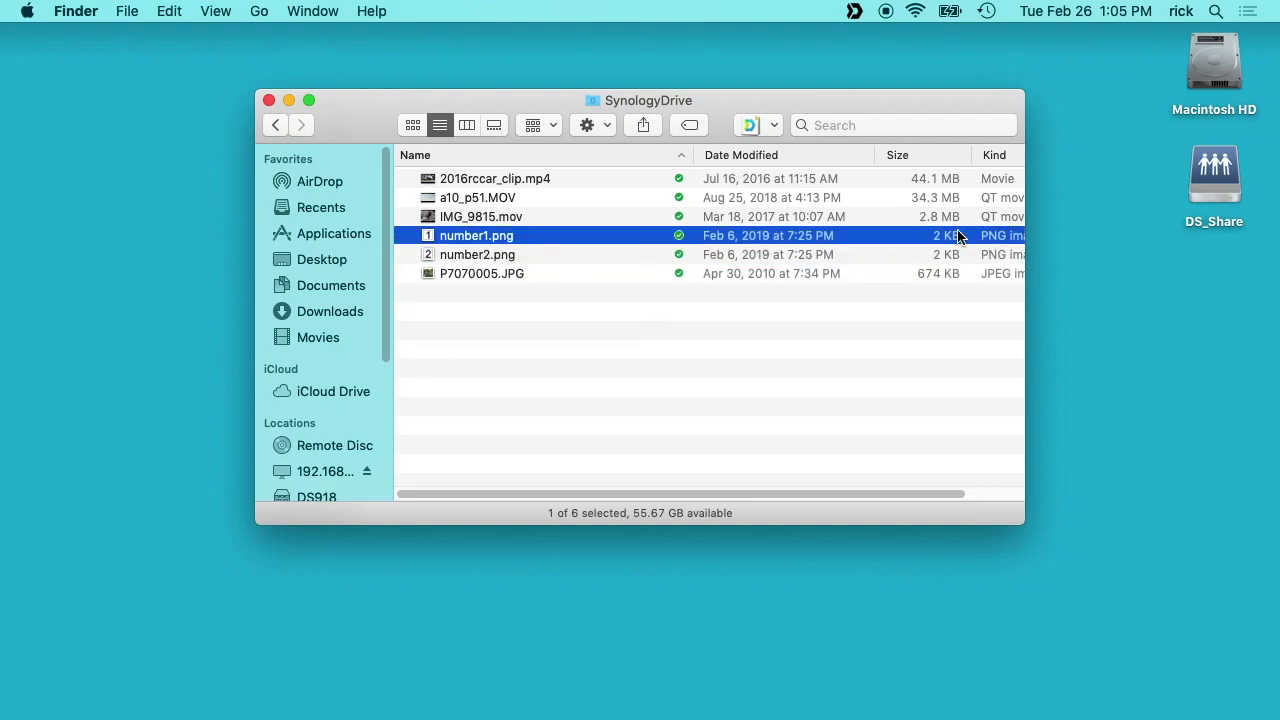
# - Check number1.png's Synology context options, then open the Synology Drive web portal from the menu-bar panel
pyautogui.rightClick(482, 236)
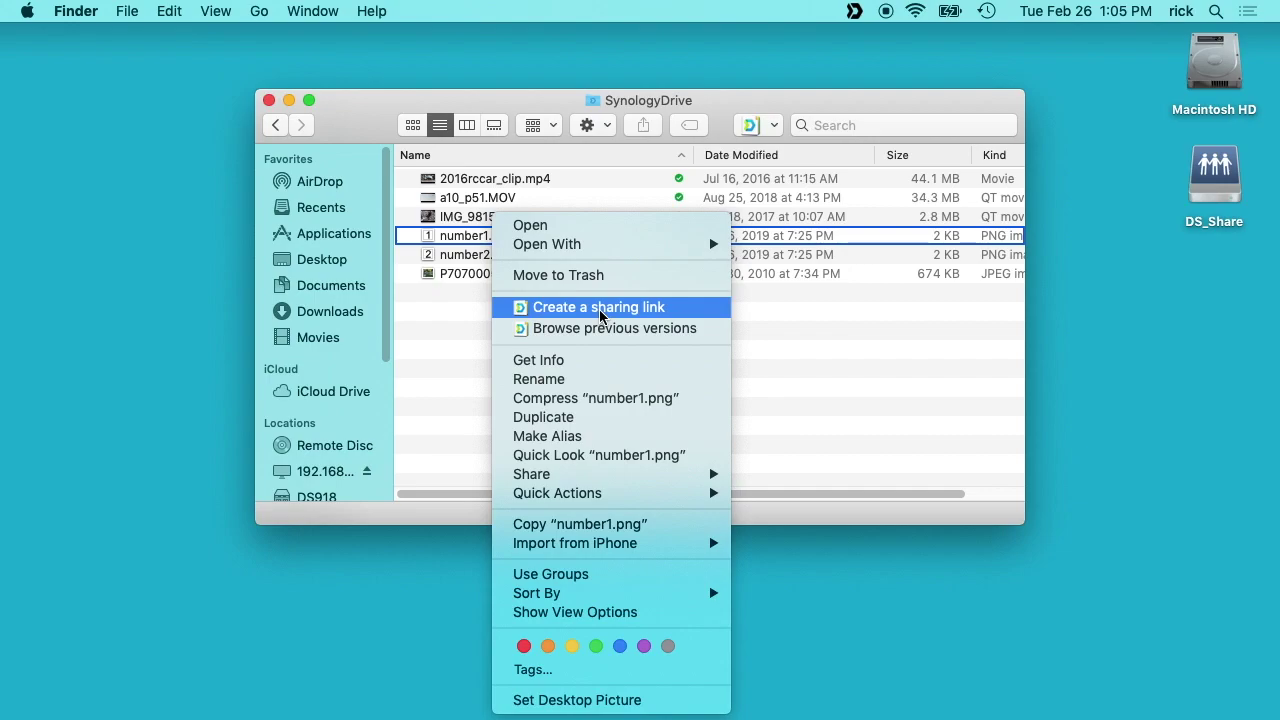
pyautogui.click(601, 316)
pyautogui.click(854, 11)
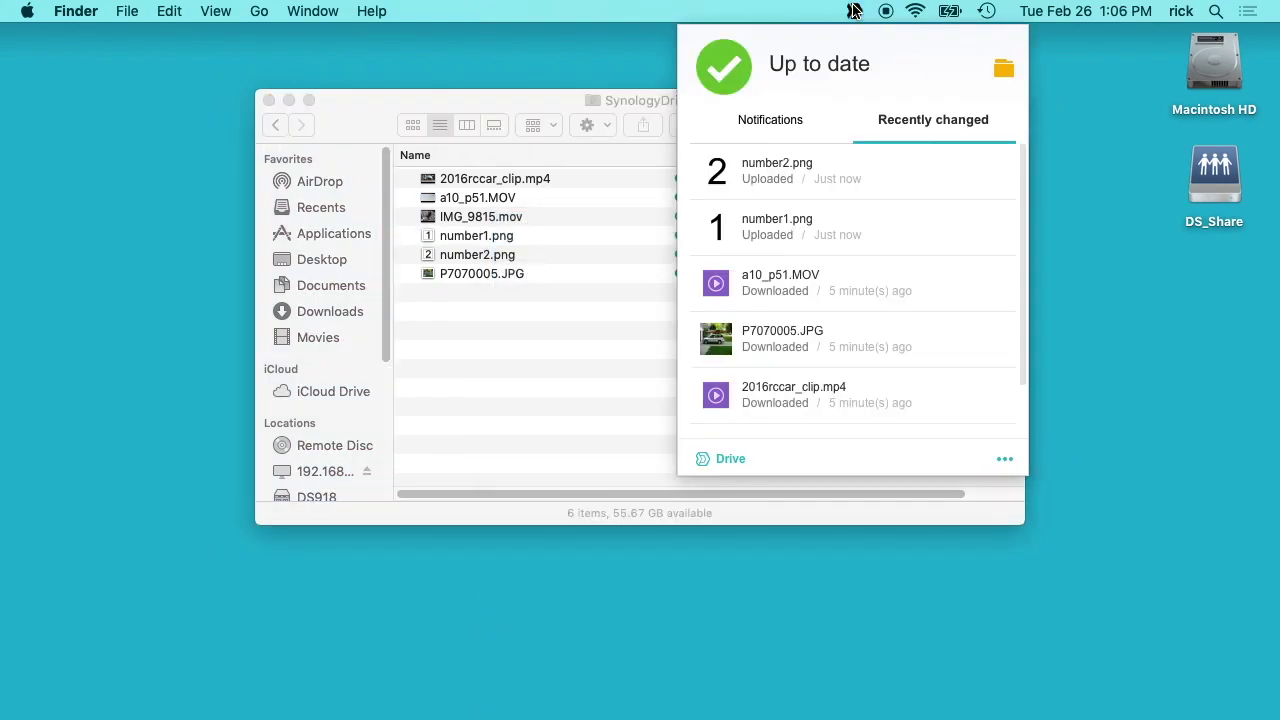
pyautogui.click(710, 456)
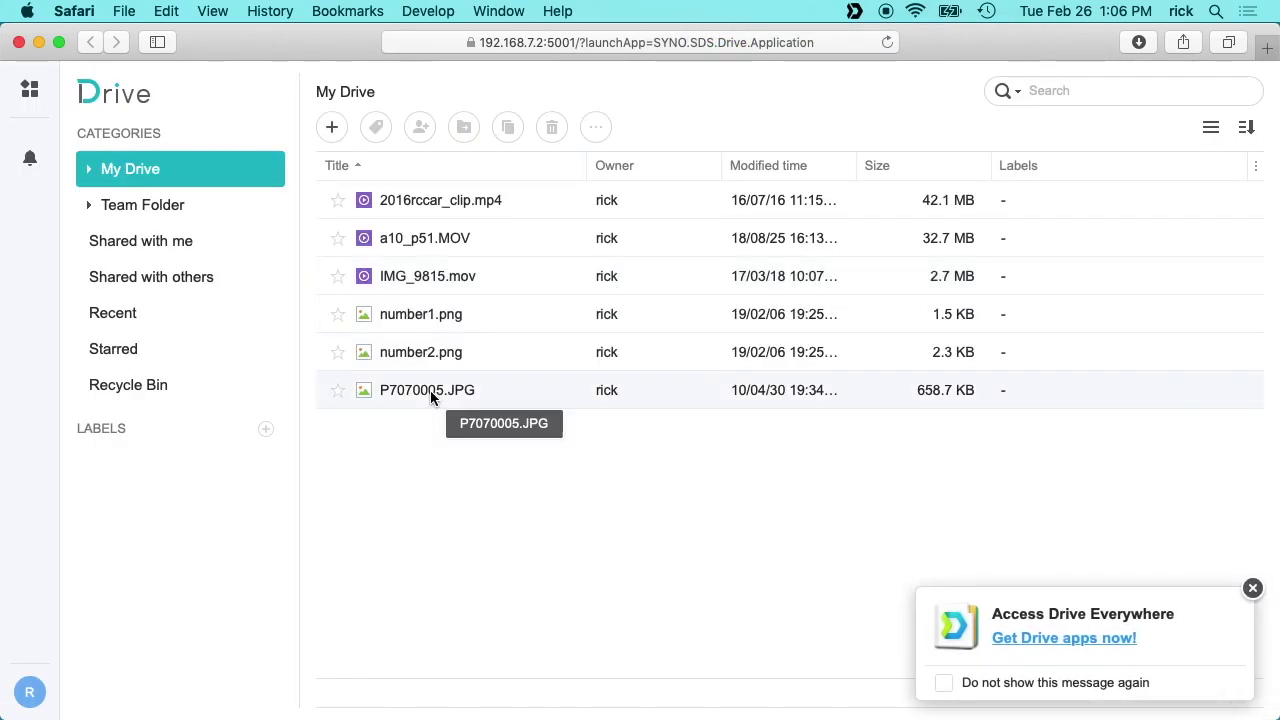
# - Preview number1.png and P7070005.JPG in the Drive web file list to confirm the upload
pyautogui.click(416, 350)
pyautogui.doubleClick(410, 314)
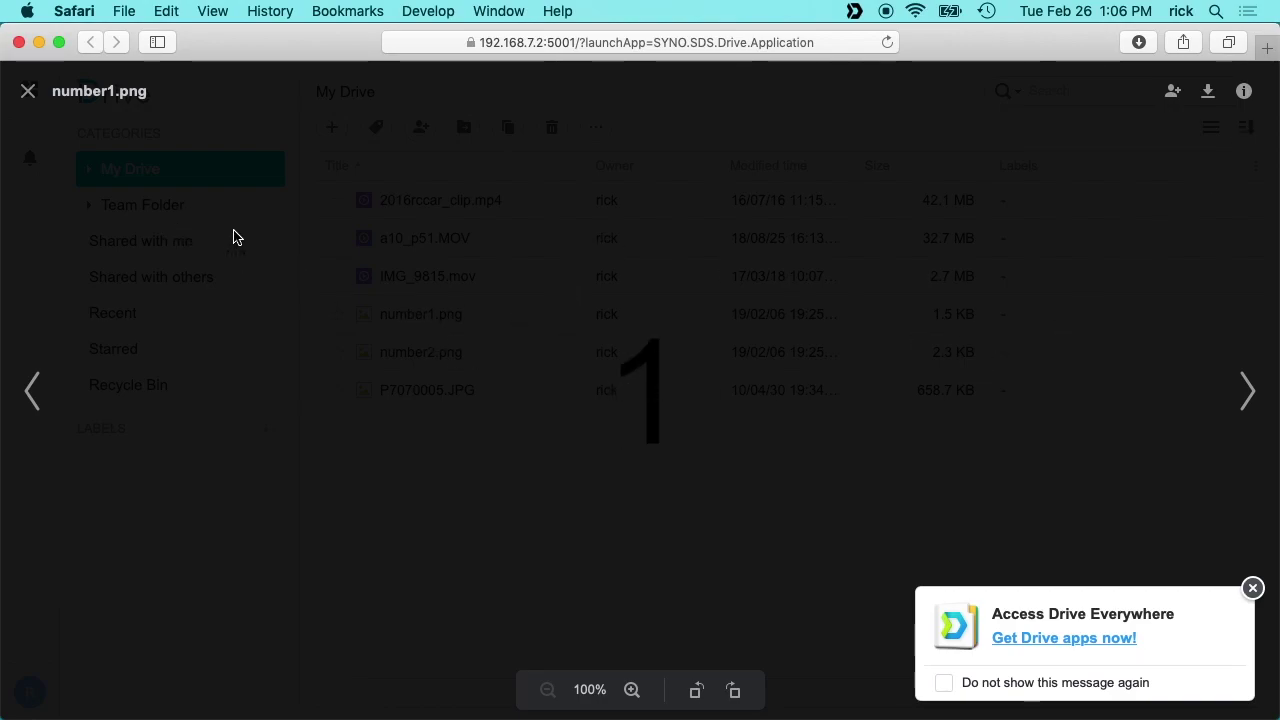
pyautogui.click(28, 91)
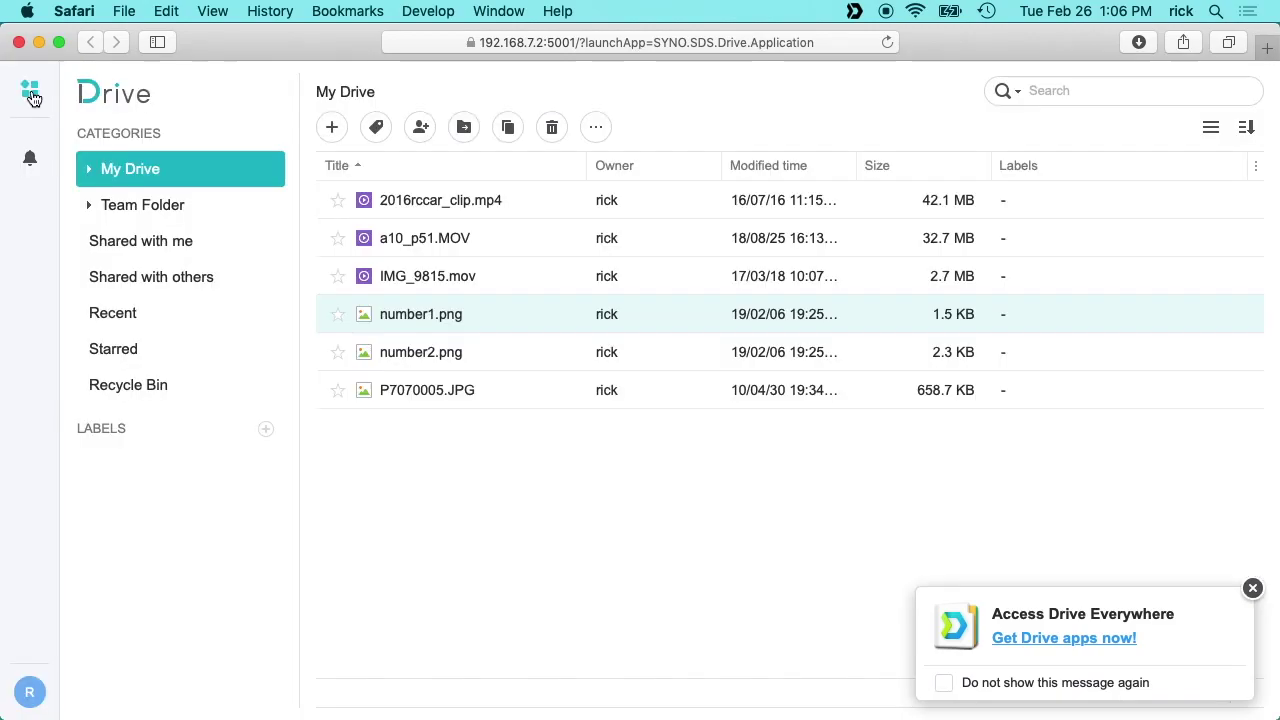
pyautogui.doubleClick(412, 390)
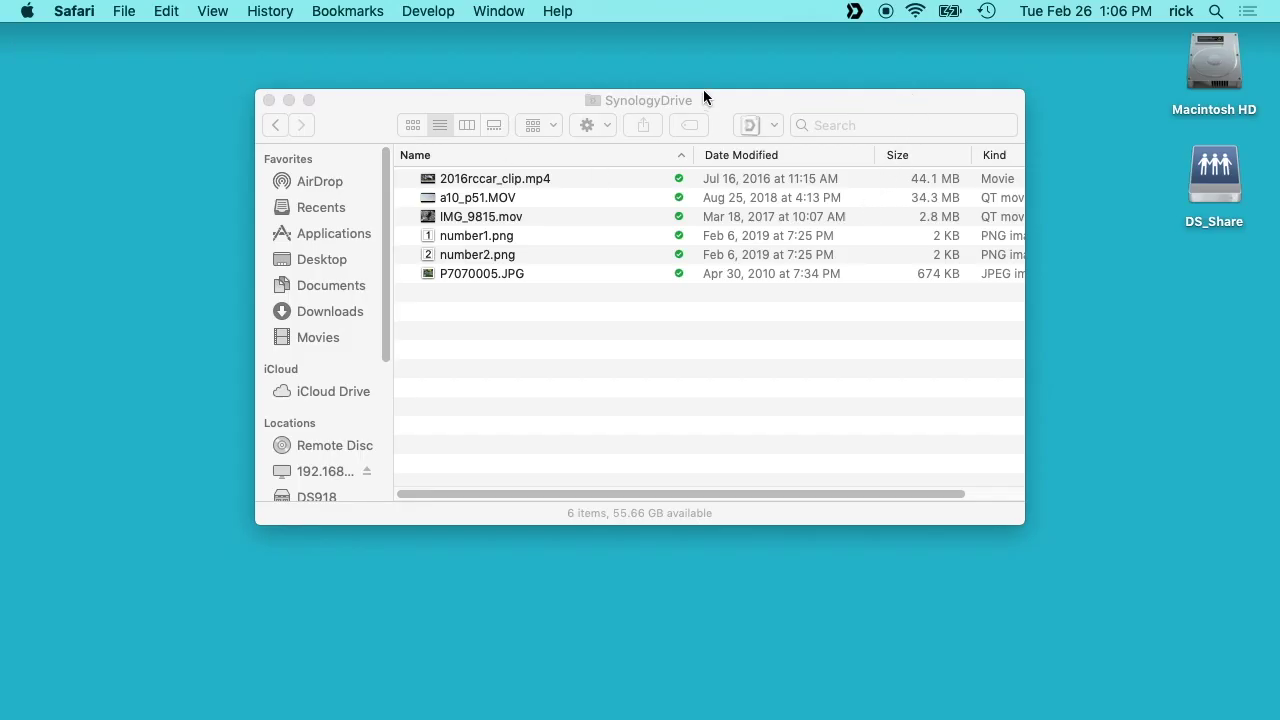
# - Show the package contents of the Synology Drive app in Macintosh HD > Applications
pyautogui.click(268, 100)
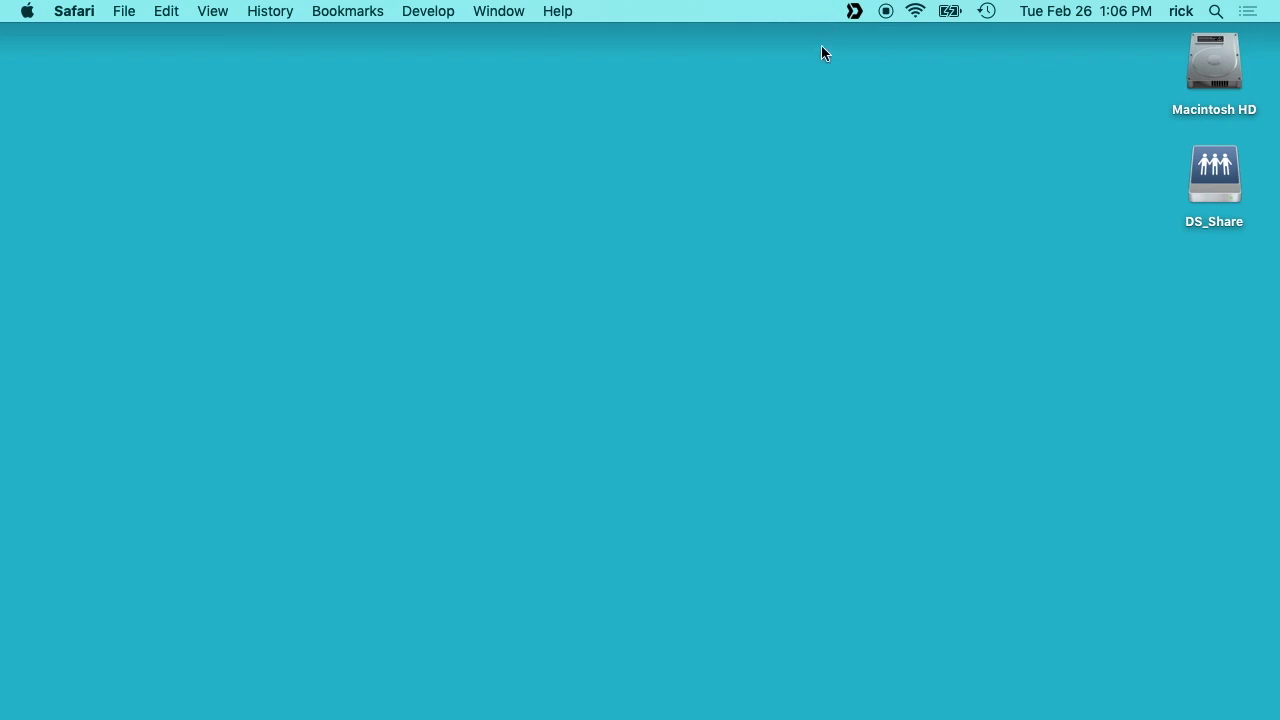
pyautogui.doubleClick(1201, 66)
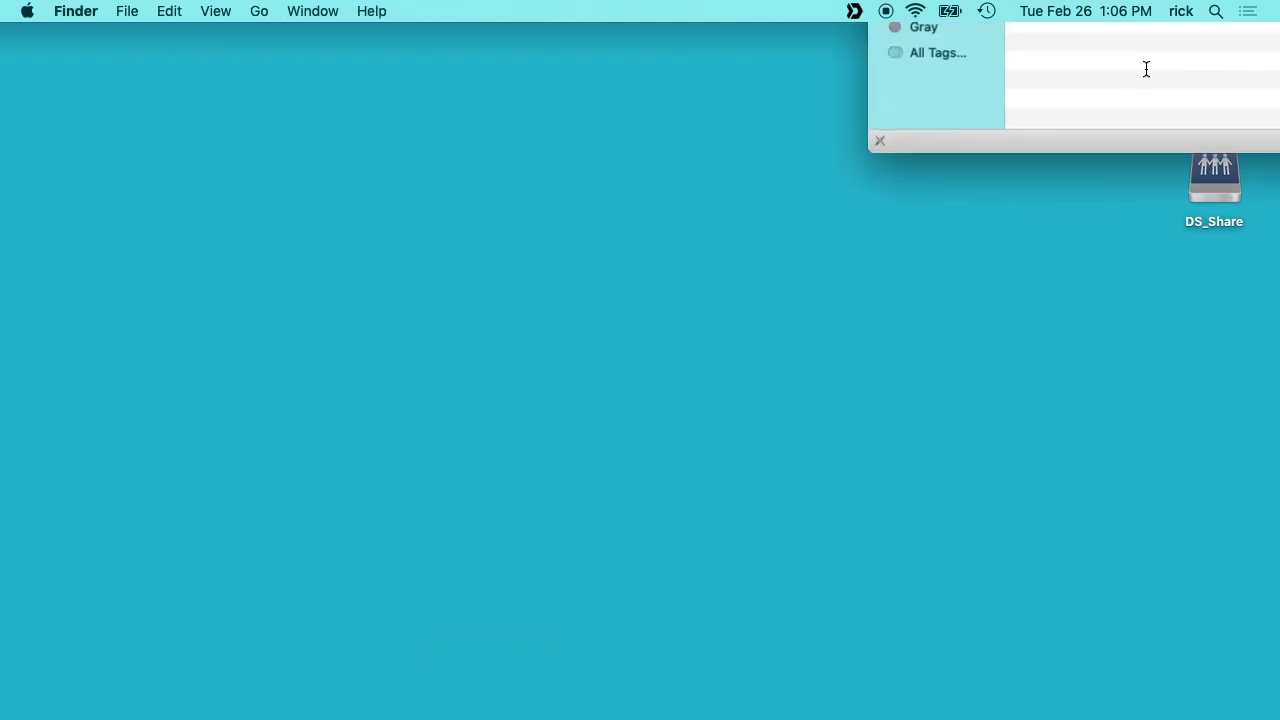
pyautogui.doubleClick(380, 111)
pyautogui.scroll(-10, 399, 432)
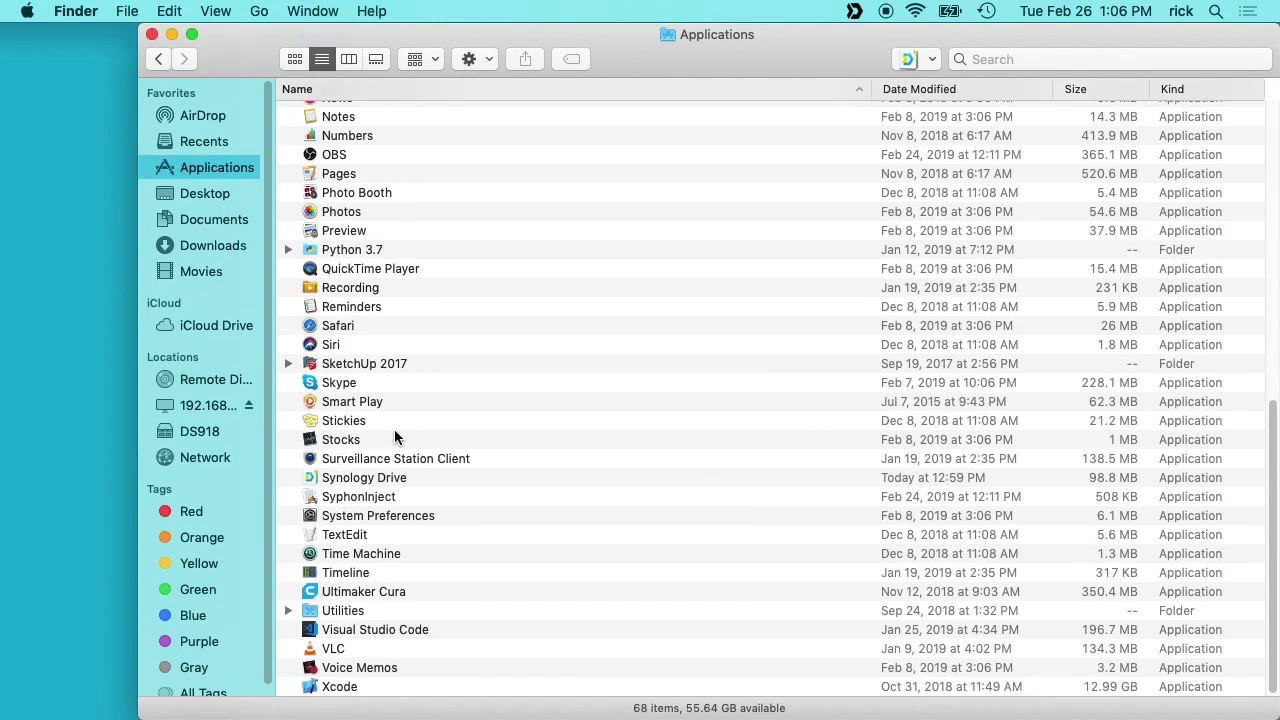
pyautogui.rightClick(362, 481)
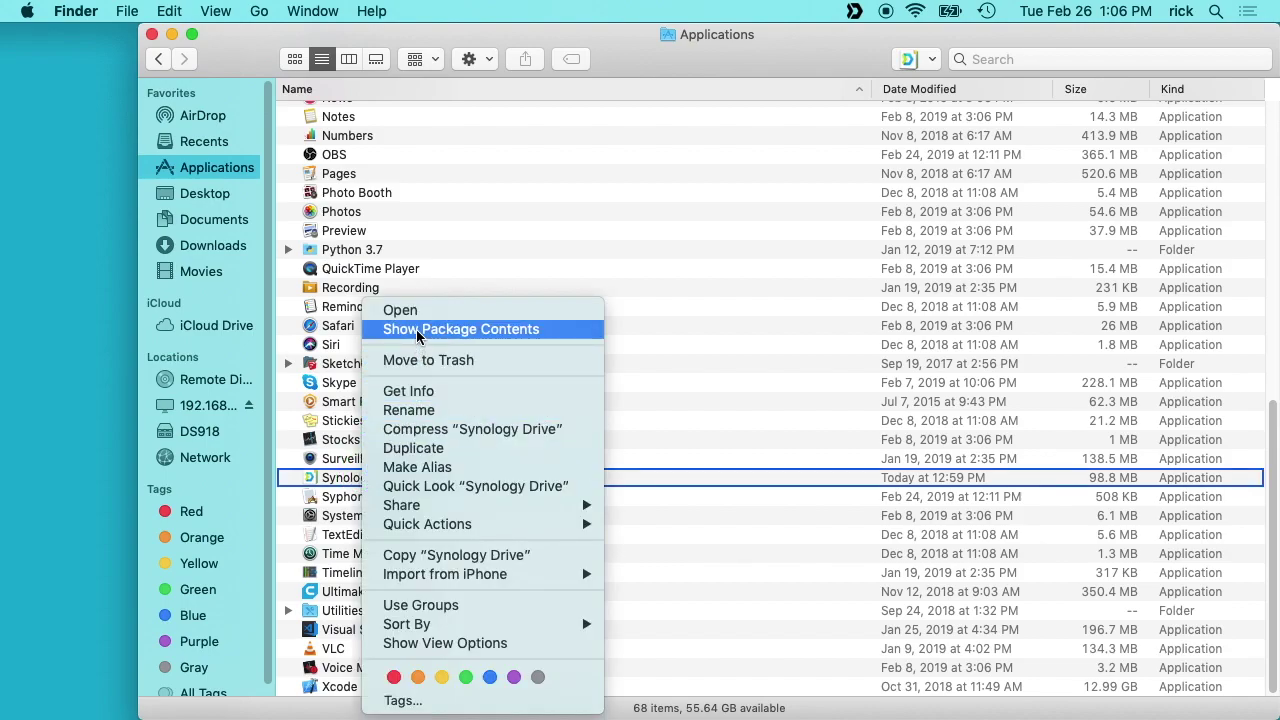
pyautogui.click(416, 330)
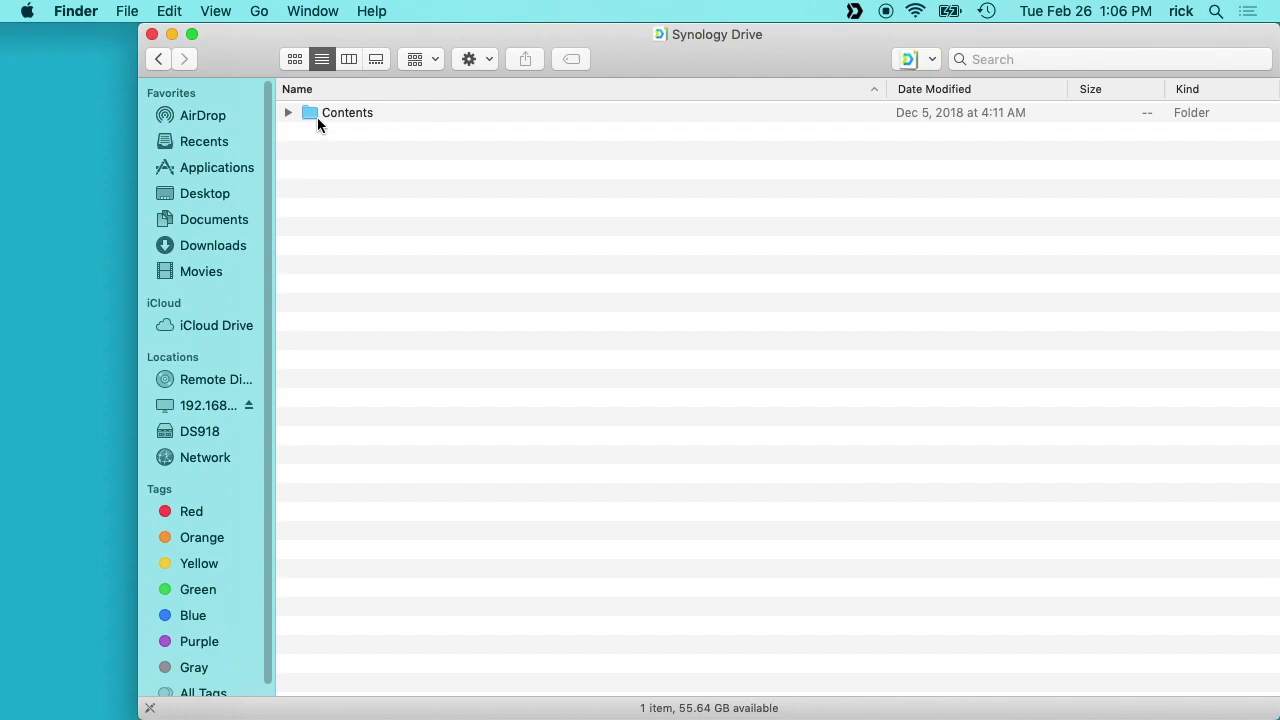
# - Copy the Remove Synology Drive script from Contents > SharedSupport
pyautogui.doubleClick(315, 111)
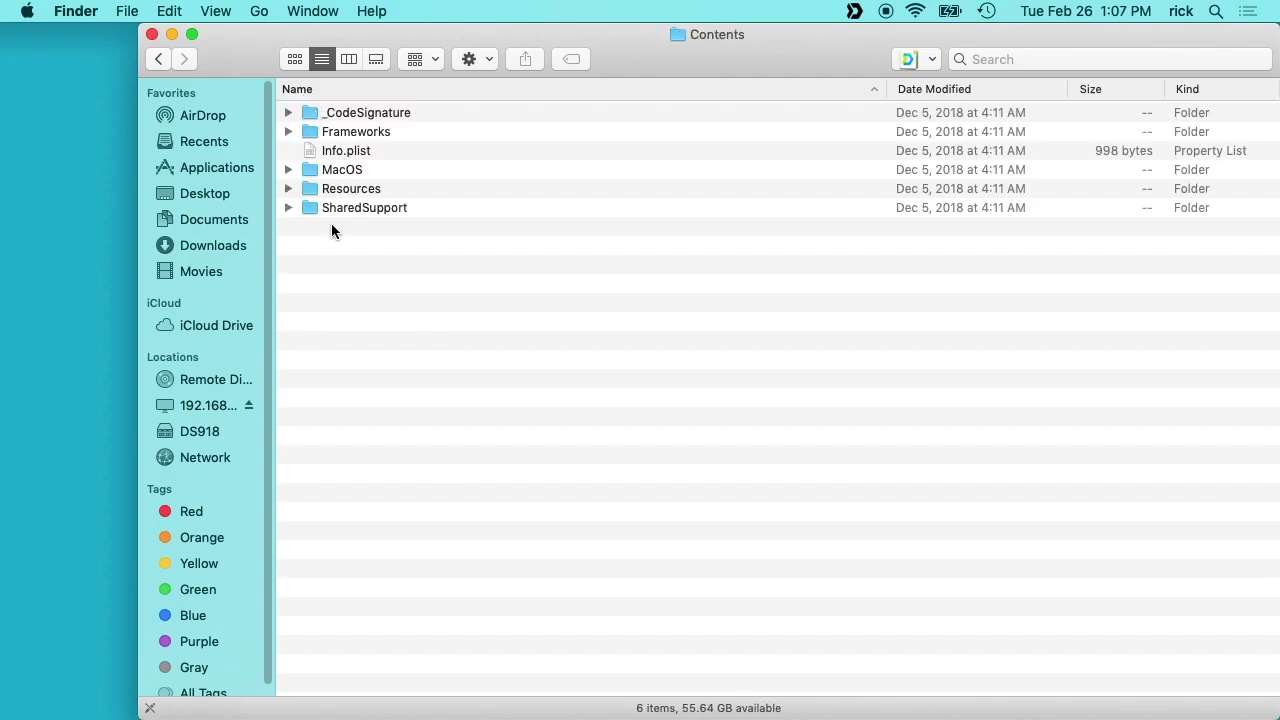
pyautogui.doubleClick(339, 207)
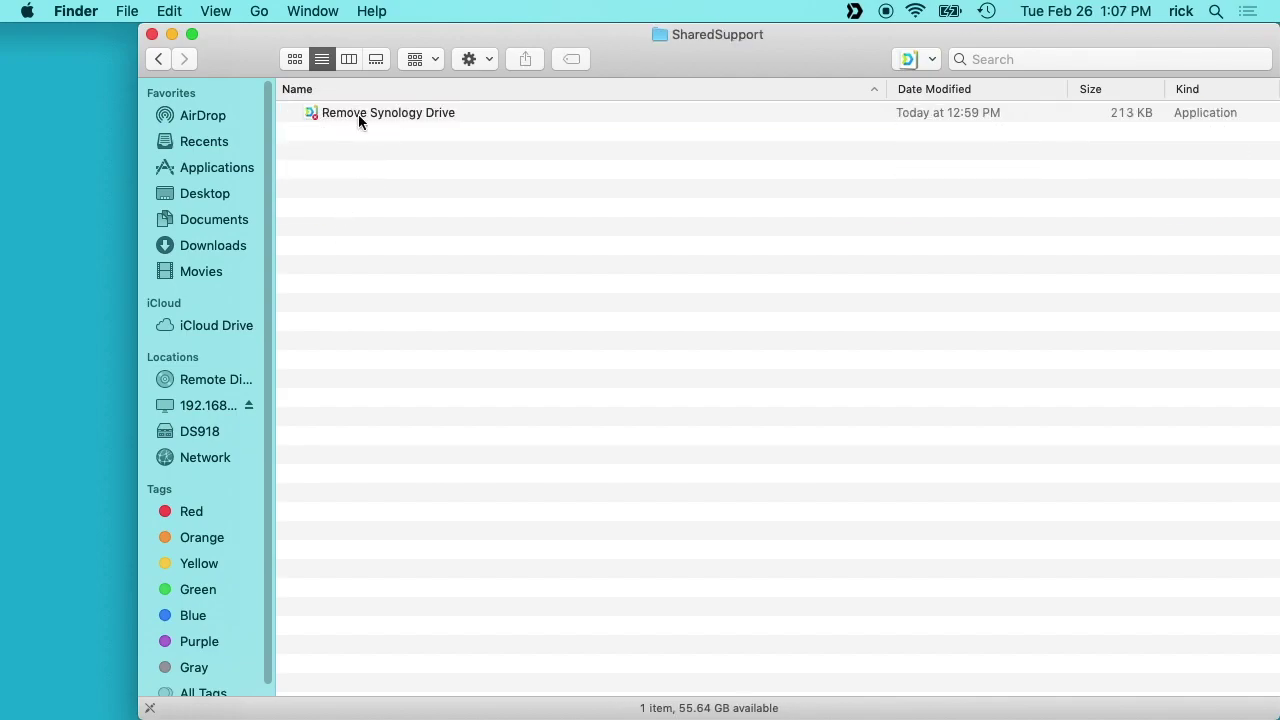
pyautogui.rightClick(353, 112)
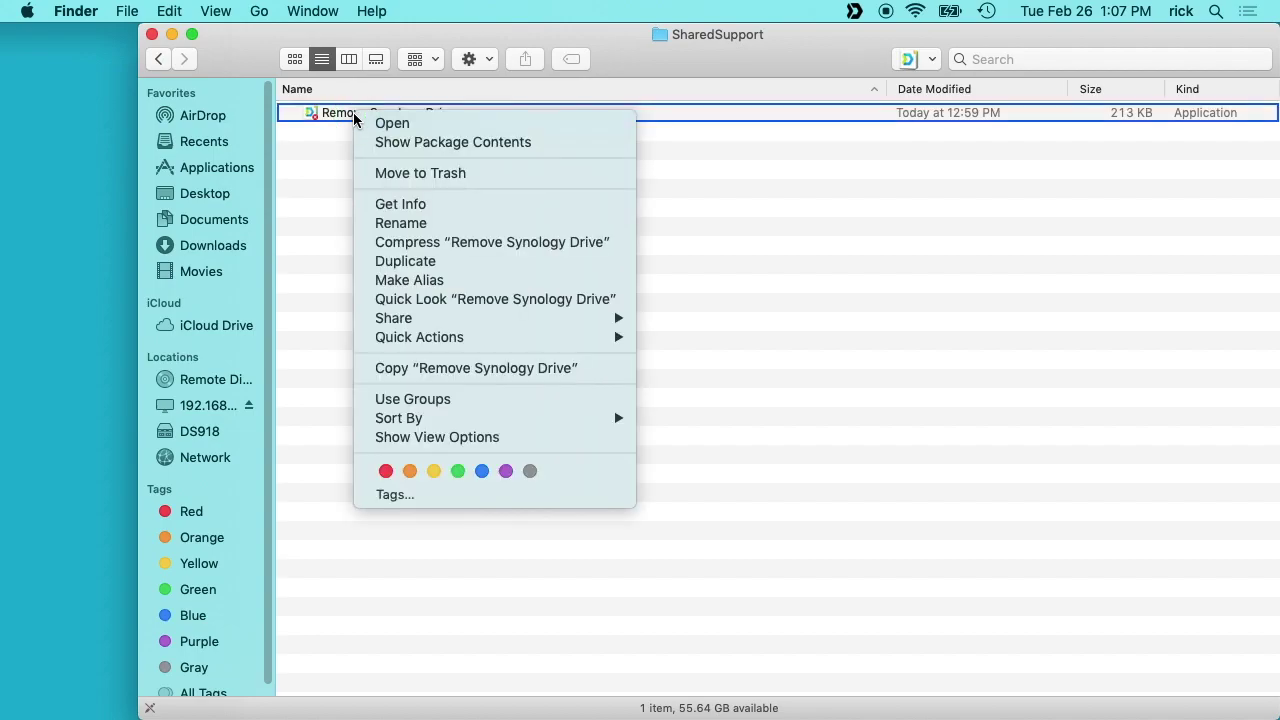
pyautogui.click(385, 368)
pyautogui.rightClick(73, 278)
pyautogui.click(80, 74)
pyautogui.click(147, 37)
# - Paste the Remove Synology Drive script onto the desktop
pyautogui.click(147, 37)
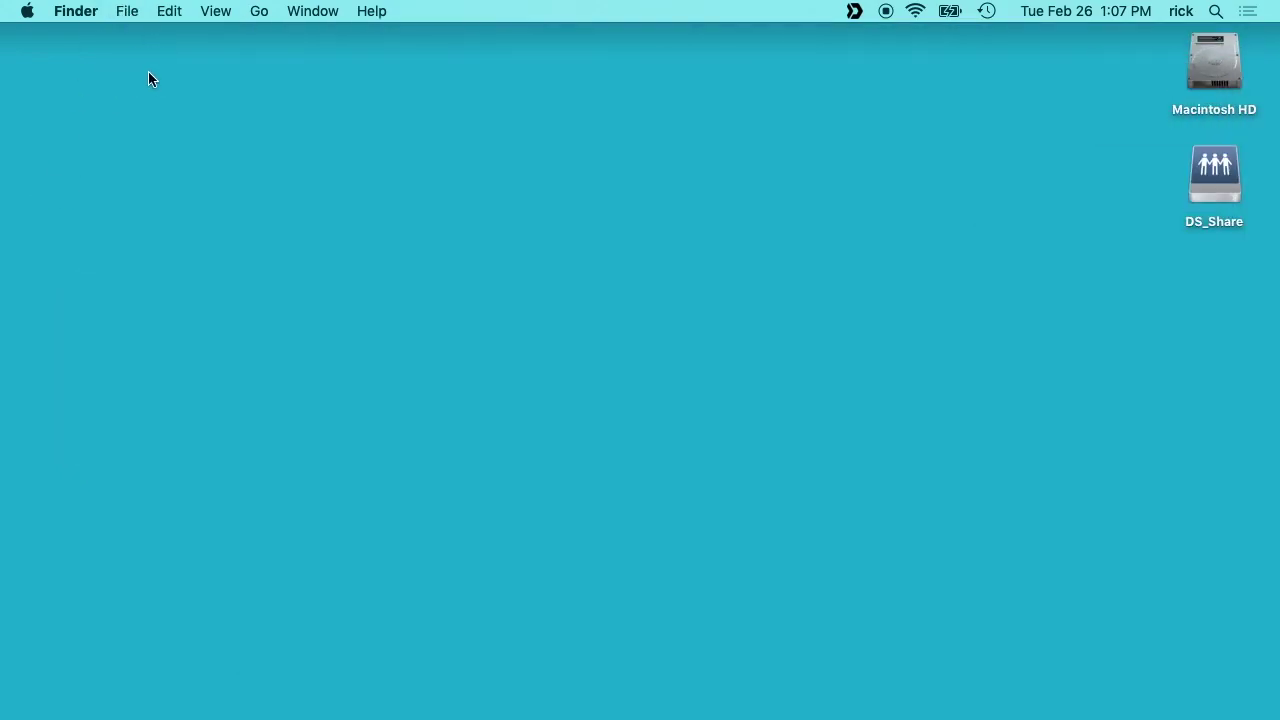
pyautogui.rightClick(149, 69)
pyautogui.click(181, 143)
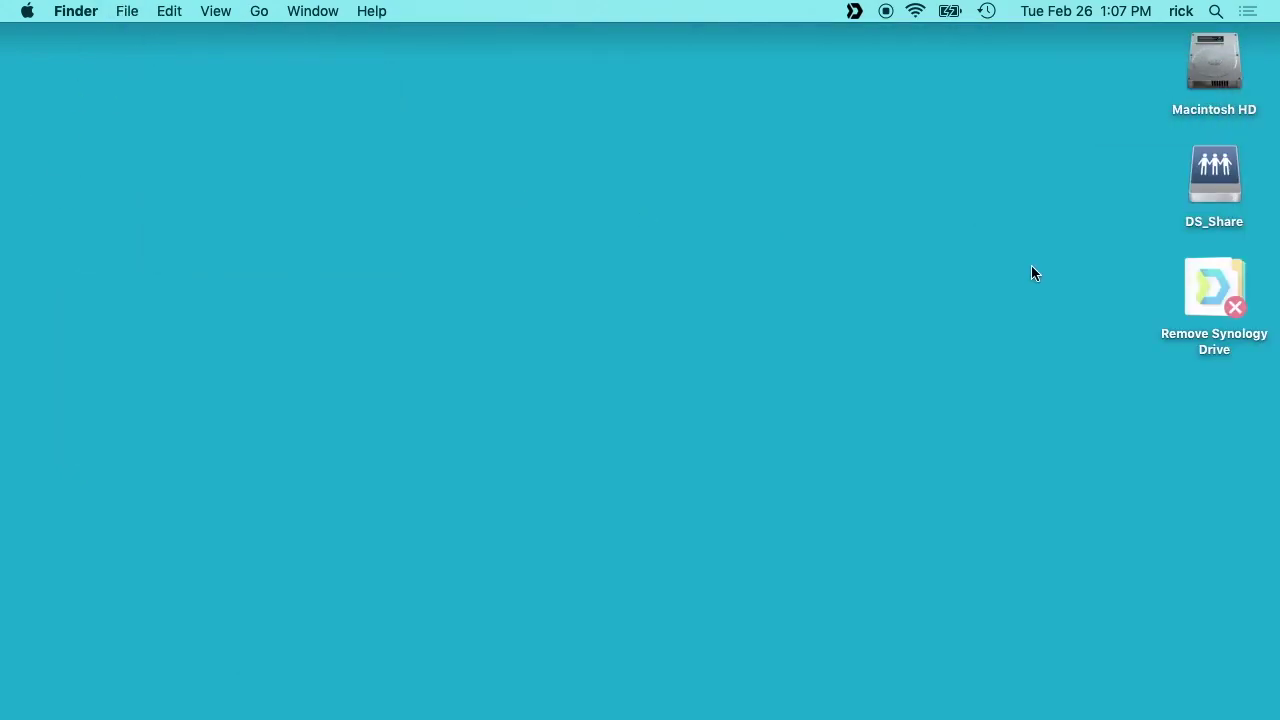
# - Run the script with the administrator password to uninstall Drive, then drag the desktop copy away
pyautogui.doubleClick(1228, 300)
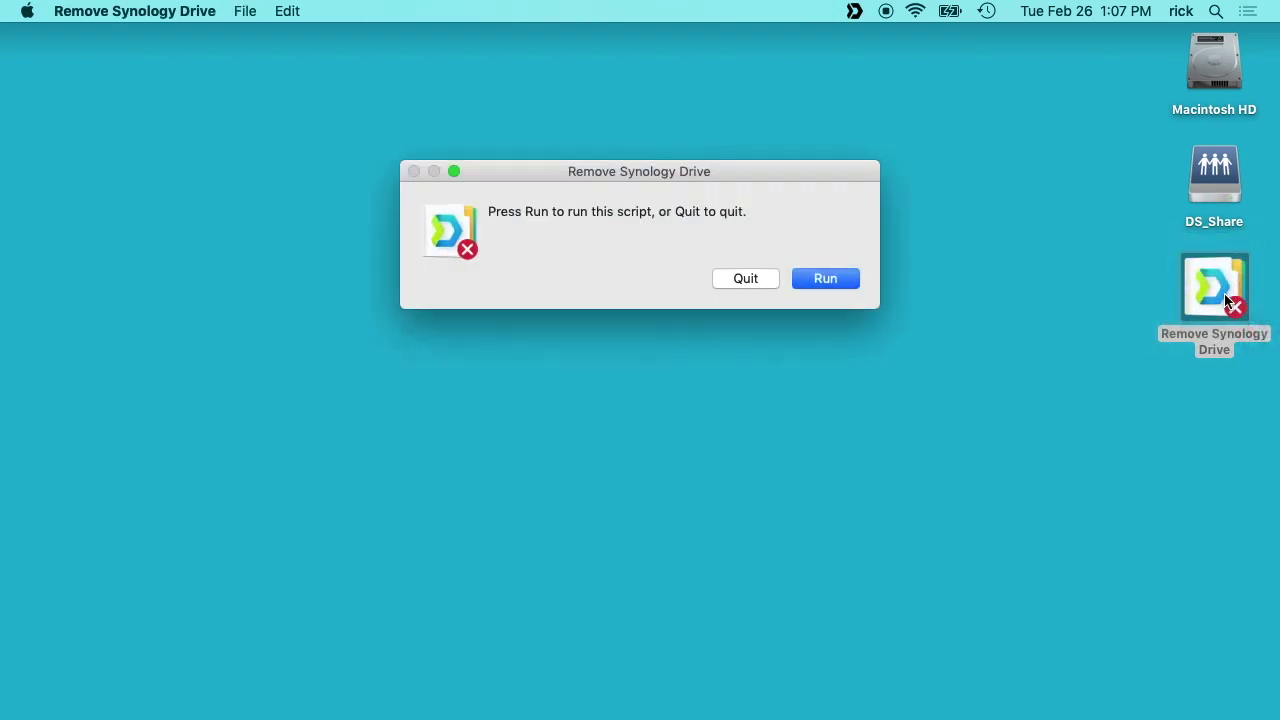
pyautogui.click(812, 277)
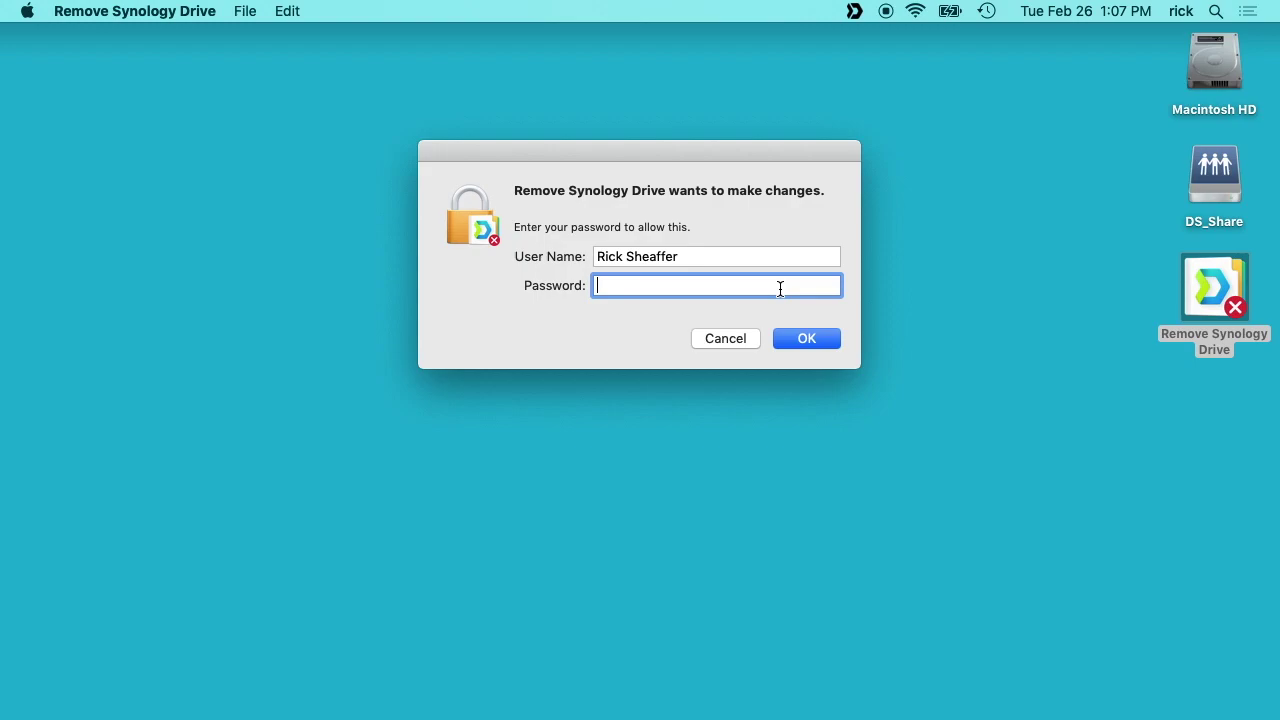
pyautogui.write('•••••')
pyautogui.press('Return')
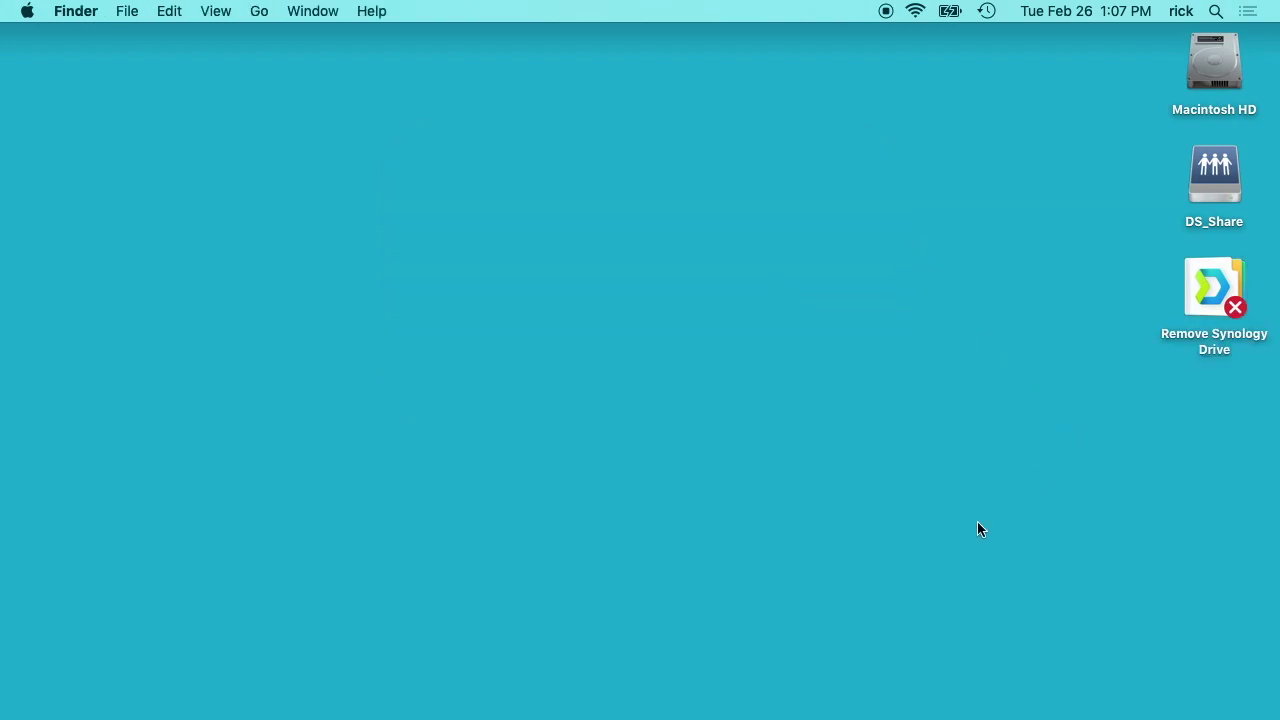
pyautogui.moveTo(1202, 278); pyautogui.dragTo(1225, 650)
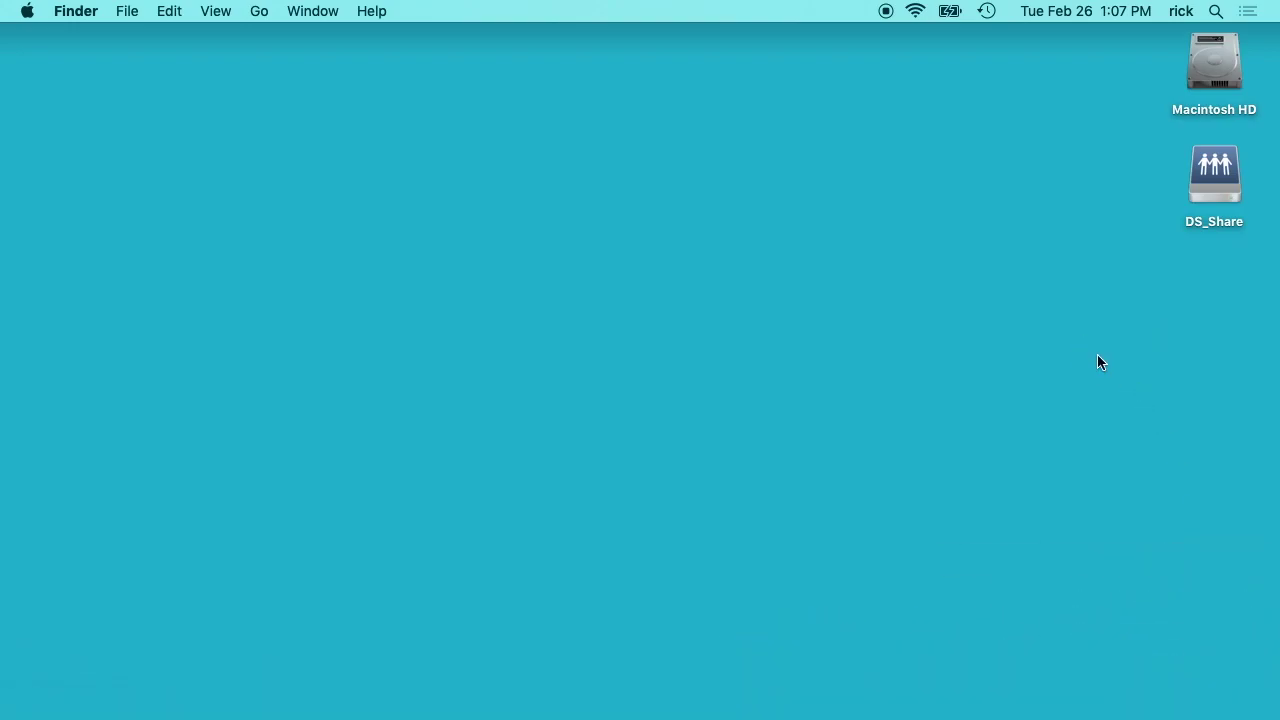